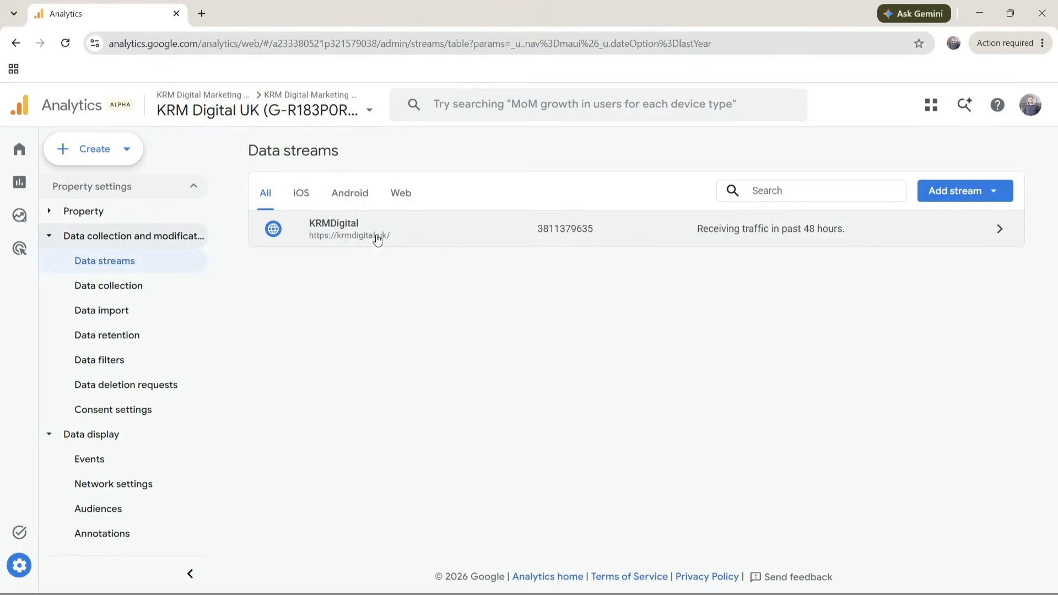
Step: Open the internal traffic rules in the Google tag settings of the KRMDigital web data stream
{"action": "left_click", "coordinate": [378, 238]}
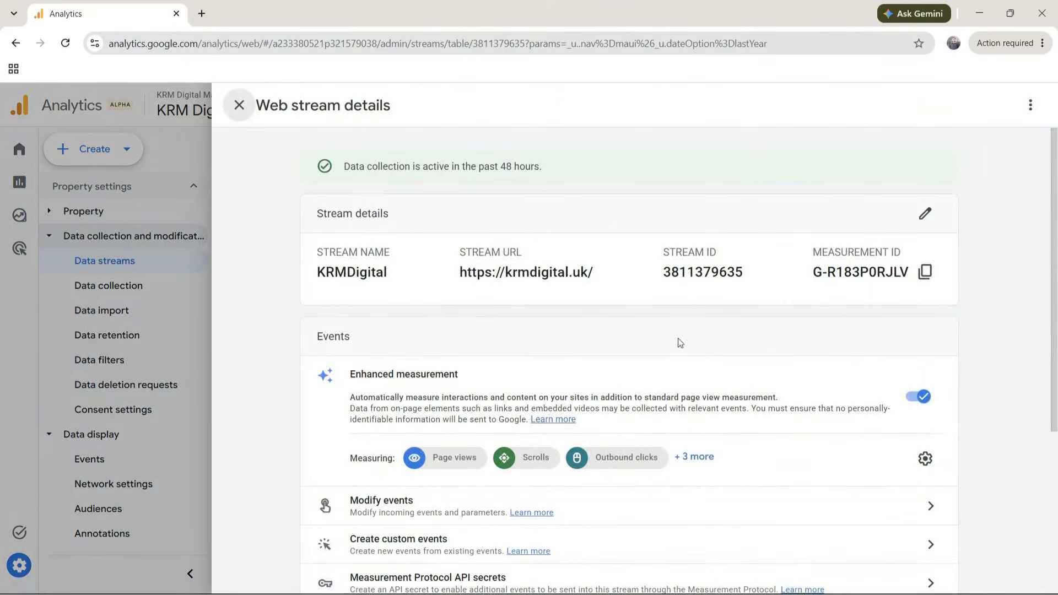
{"action": "scroll", "coordinate": [683, 345], "scroll_direction": "down", "scroll_amount": 5}
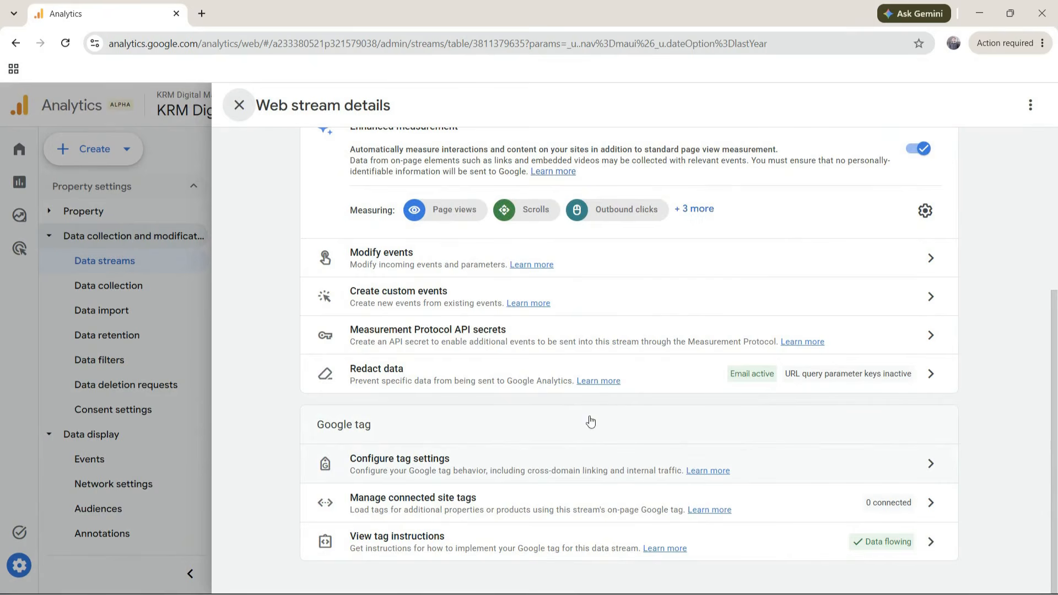
{"action": "left_click", "coordinate": [931, 465]}
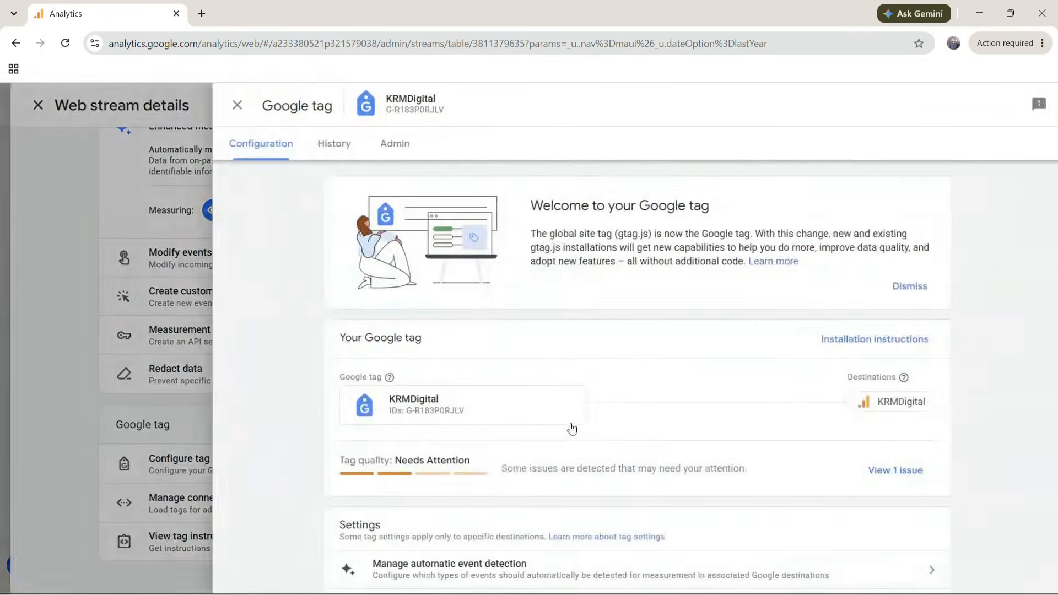
{"action": "scroll", "coordinate": [573, 419], "scroll_direction": "down", "scroll_amount": 2}
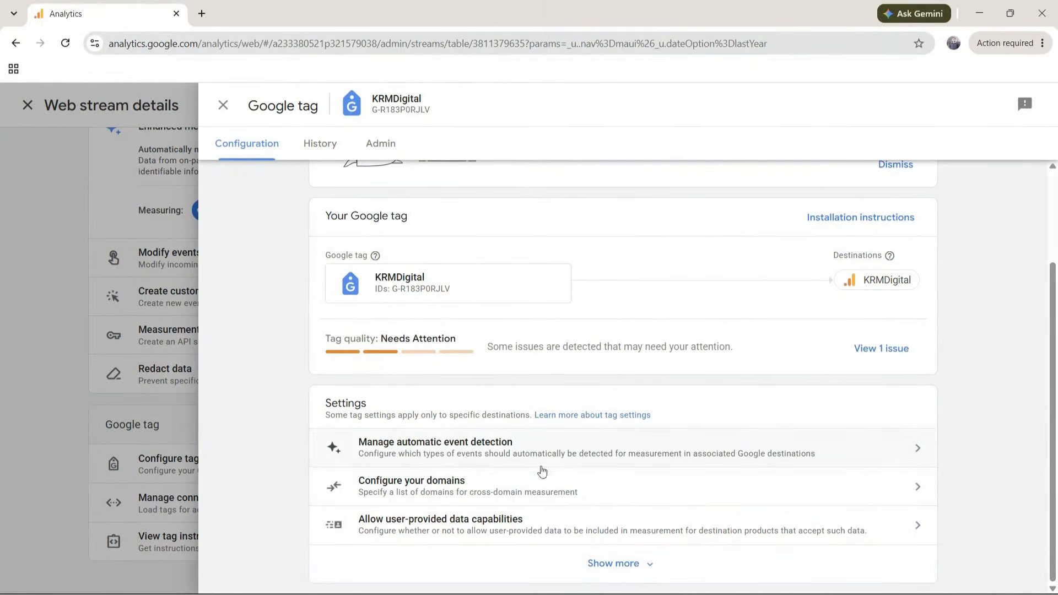
{"action": "left_click", "coordinate": [615, 565]}
{"action": "scroll", "coordinate": [606, 488], "scroll_direction": "down", "scroll_amount": 3}
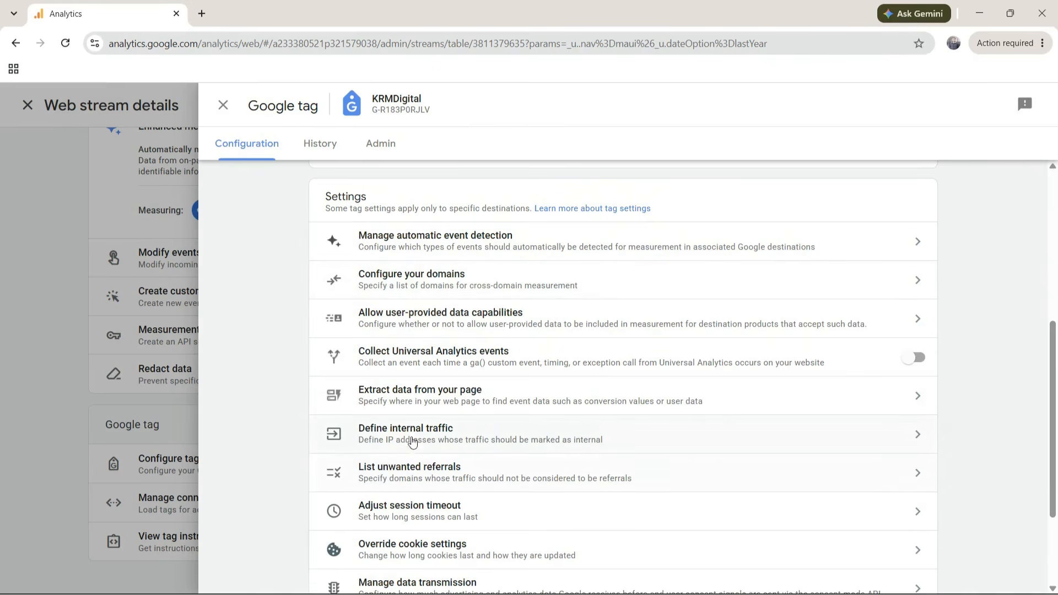
{"action": "left_click", "coordinate": [482, 436]}
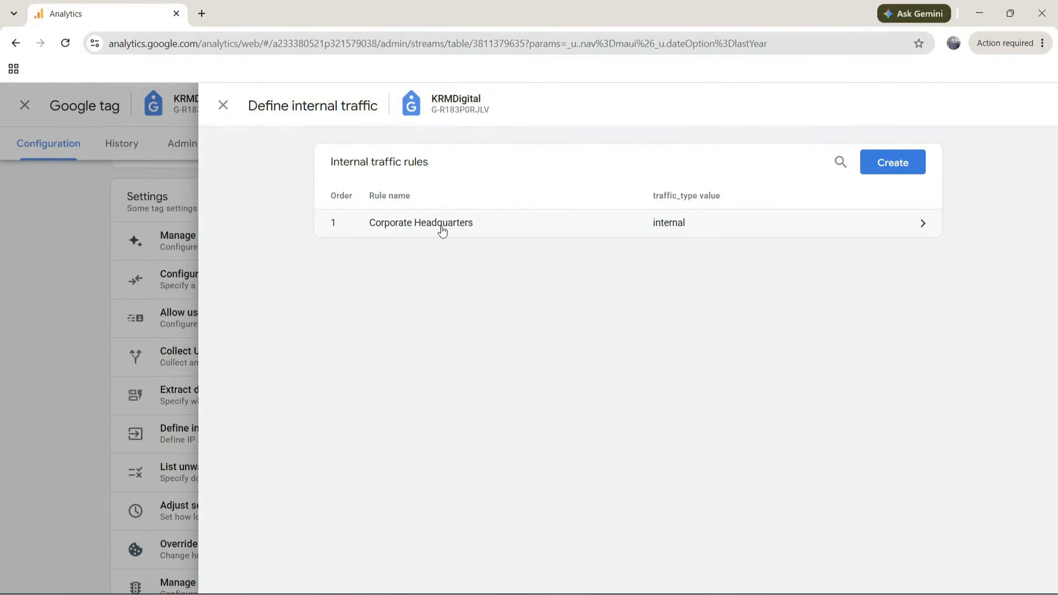
Step: Start an internal traffic rule named Head Office and check the help for its traffic_type value
{"action": "left_click", "coordinate": [883, 163]}
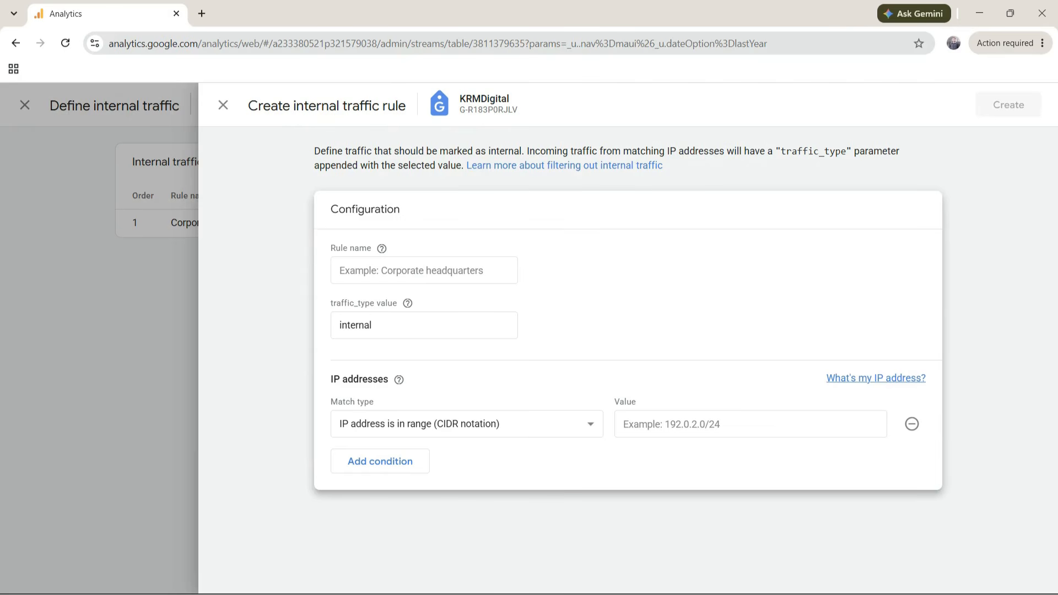
{"action": "left_click", "coordinate": [384, 273]}
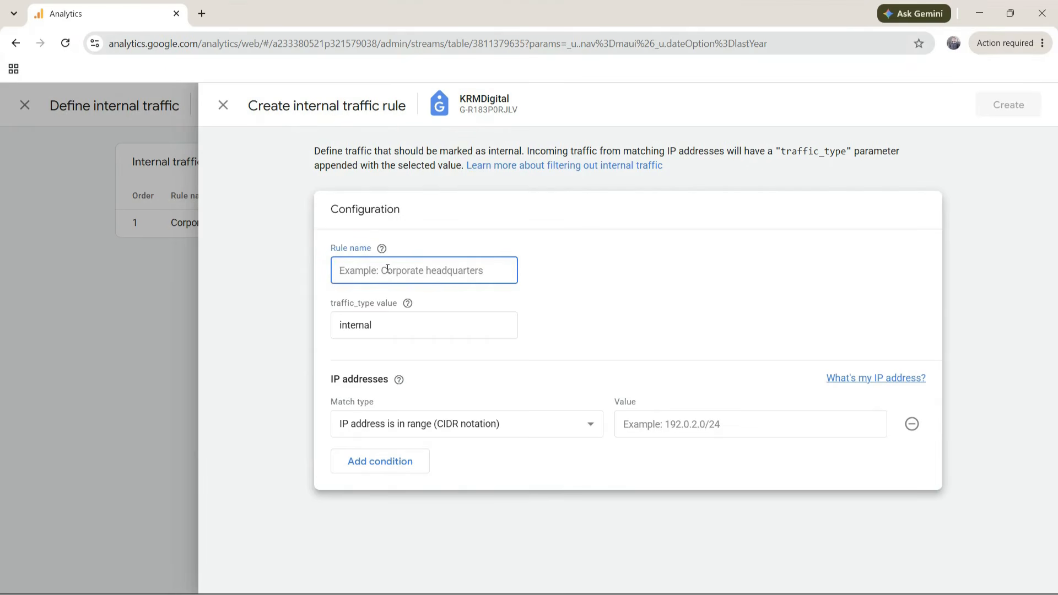
{"action": "type", "text": "Head Office"}
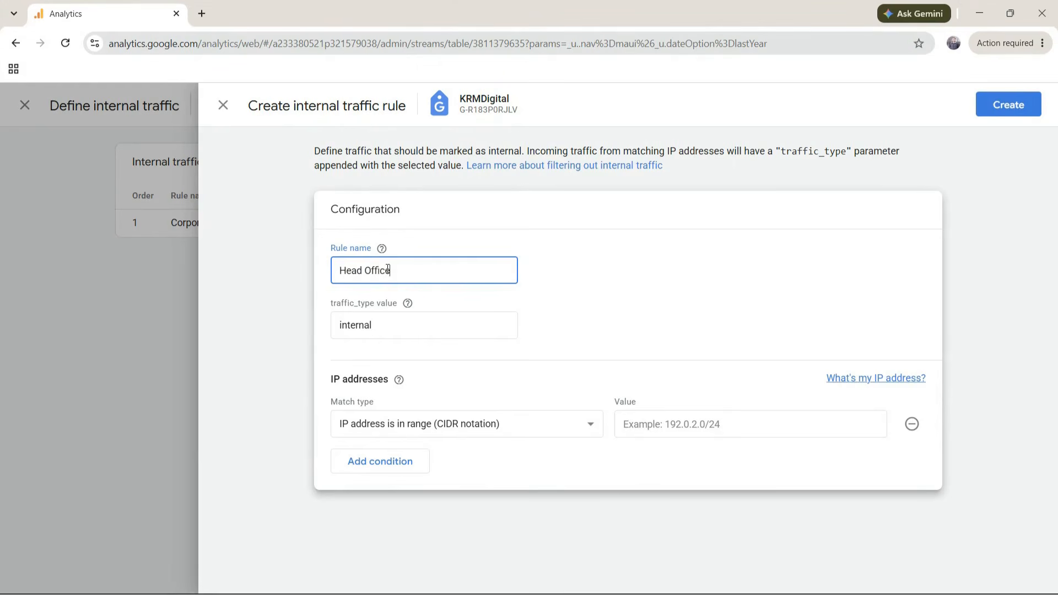
{"action": "left_click", "coordinate": [408, 303]}
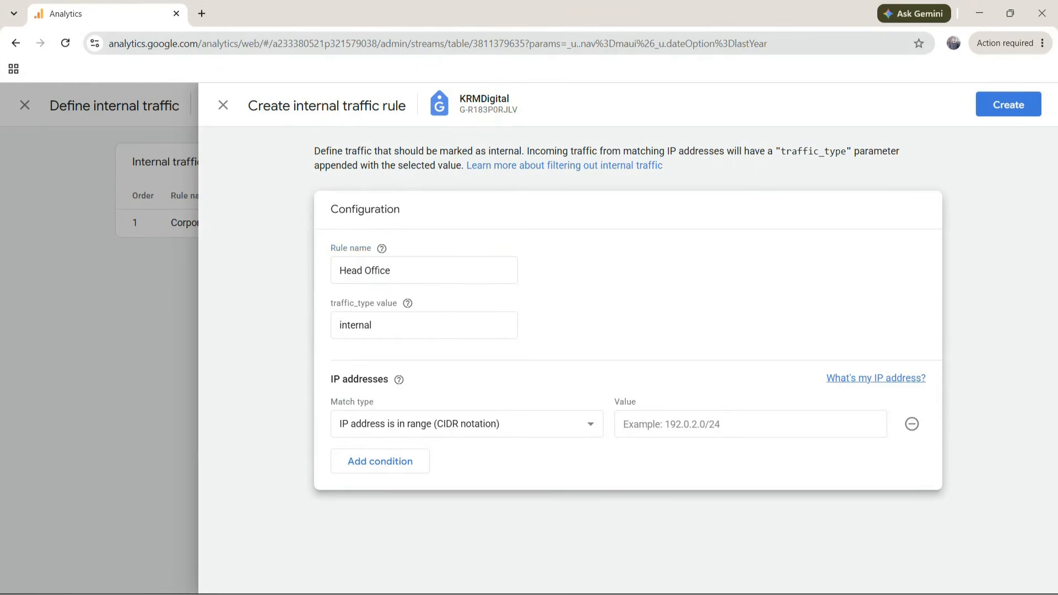
{"action": "mouse_move", "coordinate": [407, 304]}
Step: Try the rule's IP match types "IP address equals" and "IP address matches regular expression", ready for a value
{"action": "left_click", "coordinate": [450, 424]}
{"action": "left_click", "coordinate": [435, 447]}
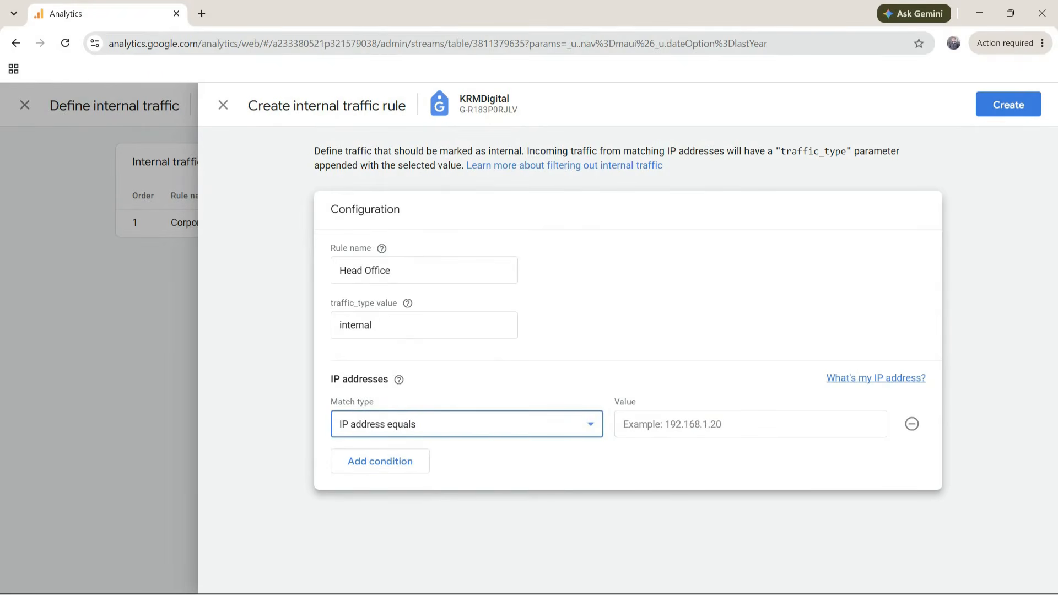
{"action": "left_click", "coordinate": [472, 429]}
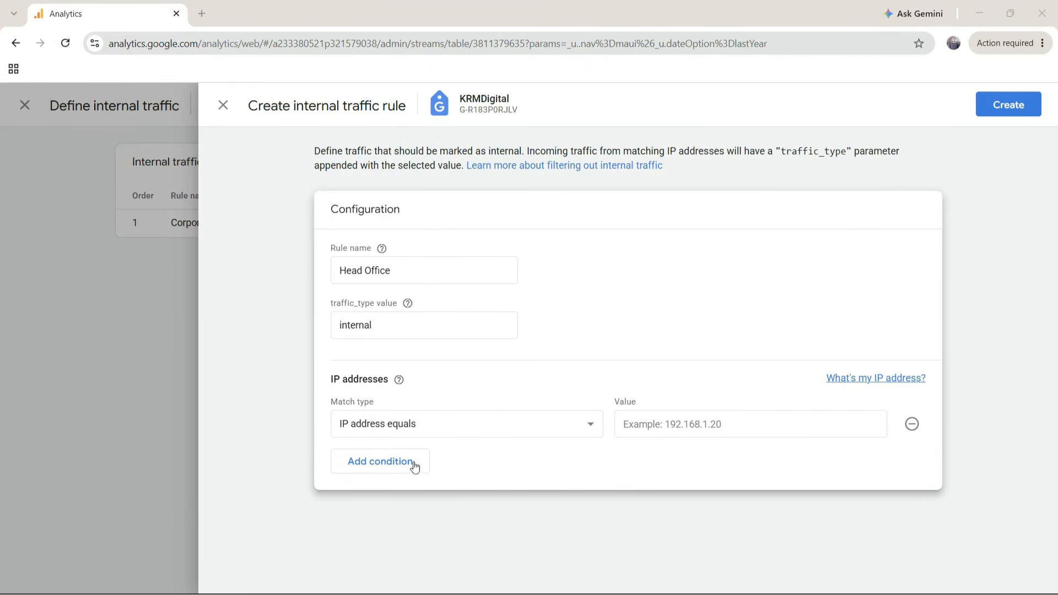
{"action": "left_click", "coordinate": [429, 430]}
{"action": "left_click", "coordinate": [402, 537]}
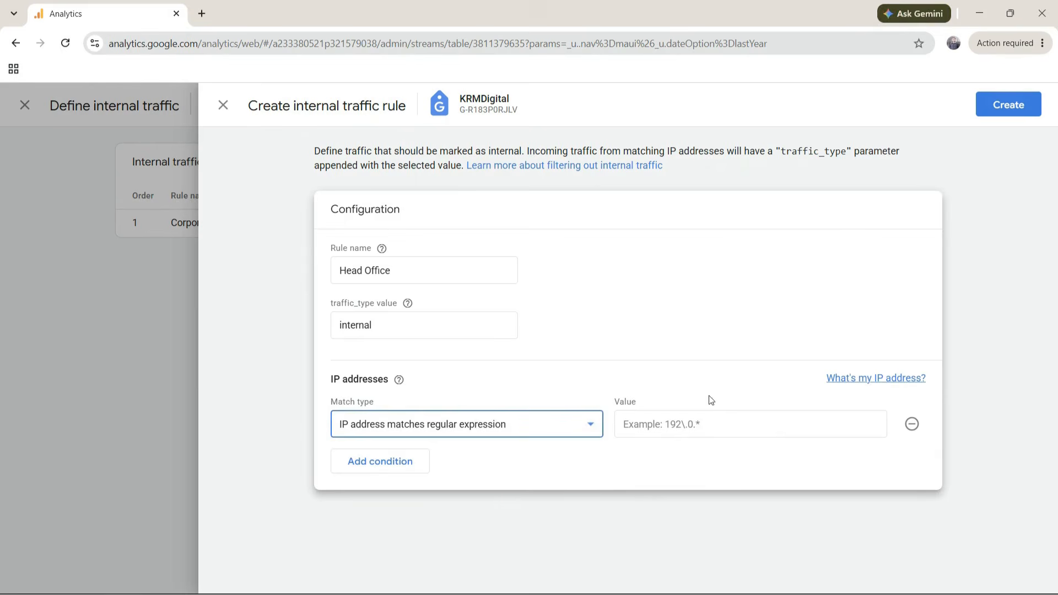
{"action": "left_click", "coordinate": [693, 424]}
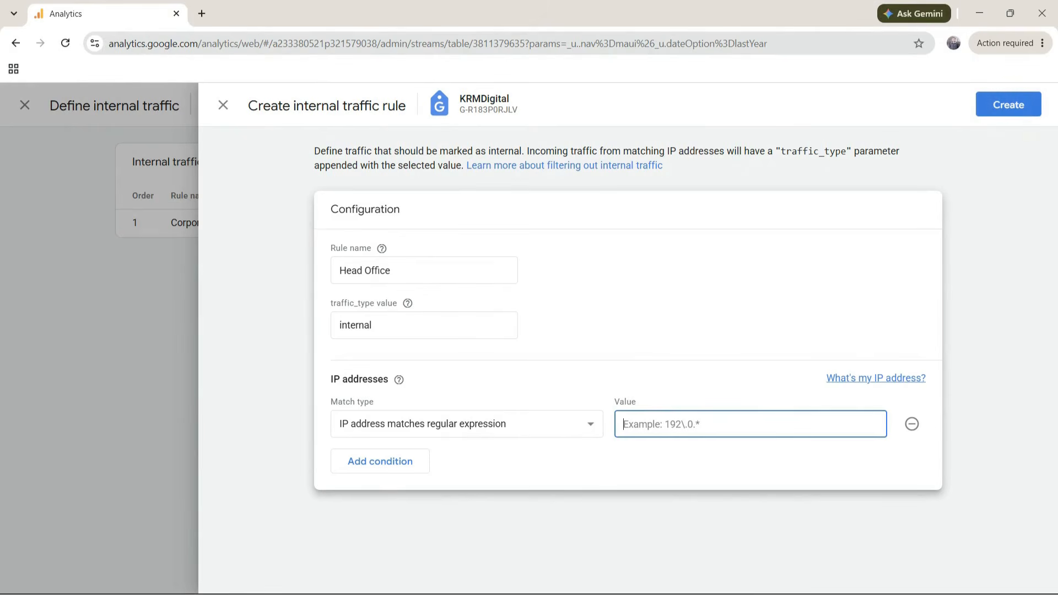
Step: Discard the unsaved Head Office traffic rule and return to the data streams list
{"action": "left_click", "coordinate": [223, 105]}
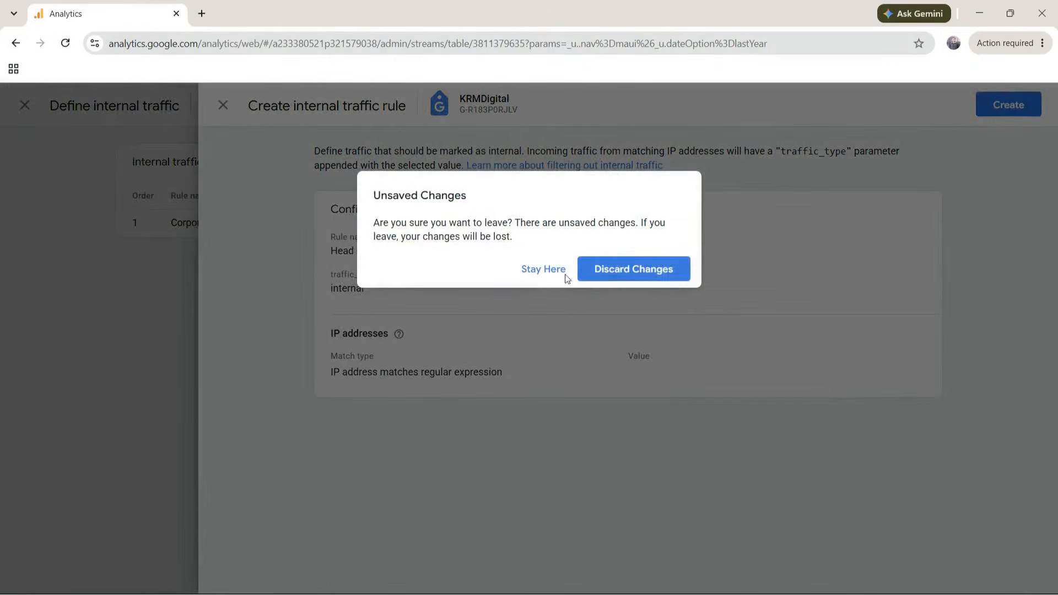
{"action": "left_click", "coordinate": [615, 270]}
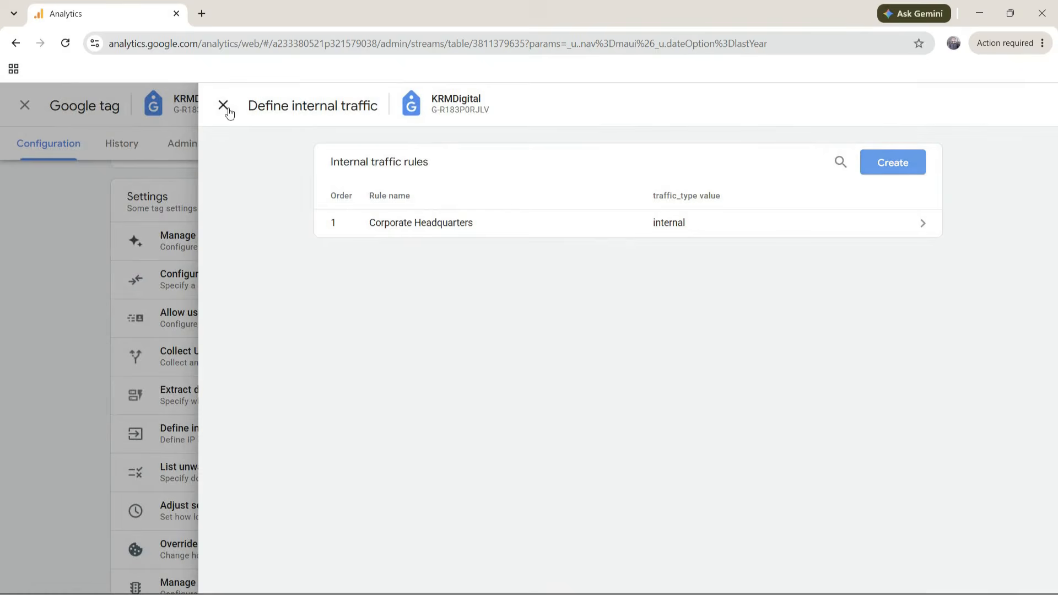
{"action": "left_click", "coordinate": [225, 108]}
{"action": "left_click", "coordinate": [226, 108]}
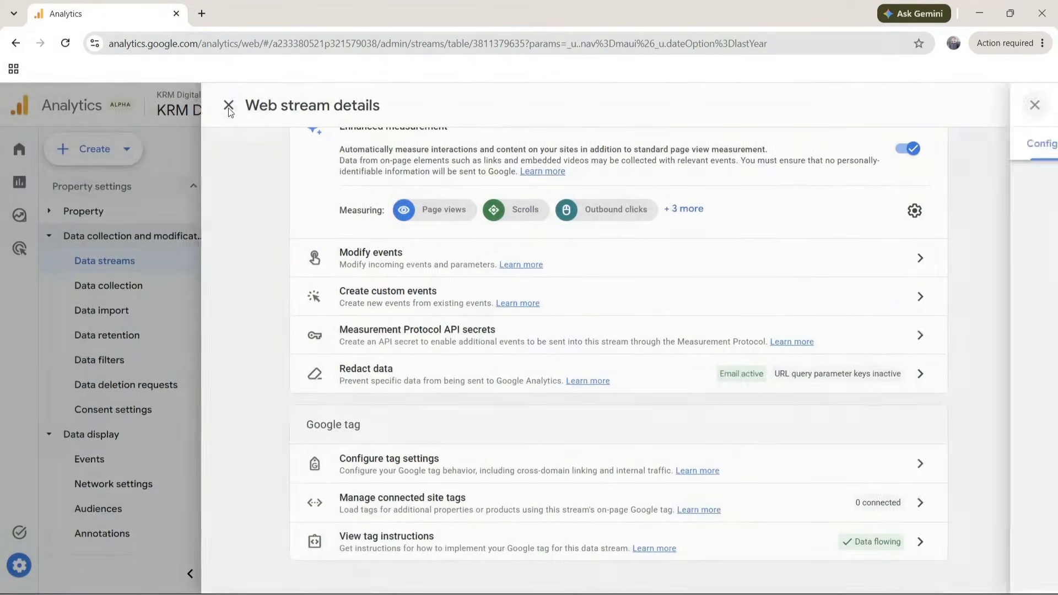
{"action": "left_click", "coordinate": [239, 107]}
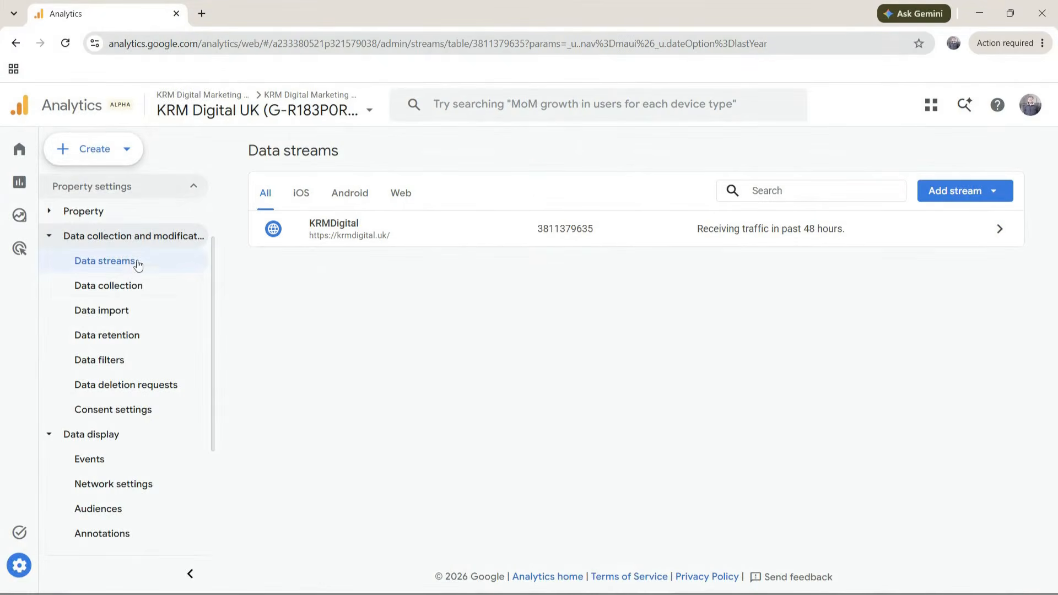
Step: Start a new data filter for the property, using Internal traffic as the filter type
{"action": "left_click", "coordinate": [95, 363]}
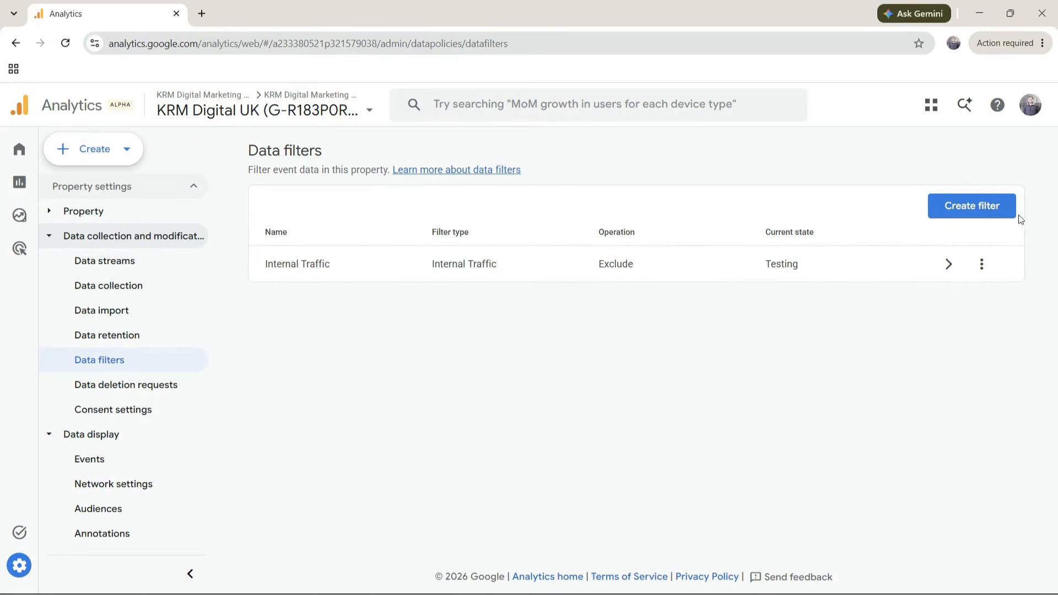
{"action": "left_click", "coordinate": [948, 207]}
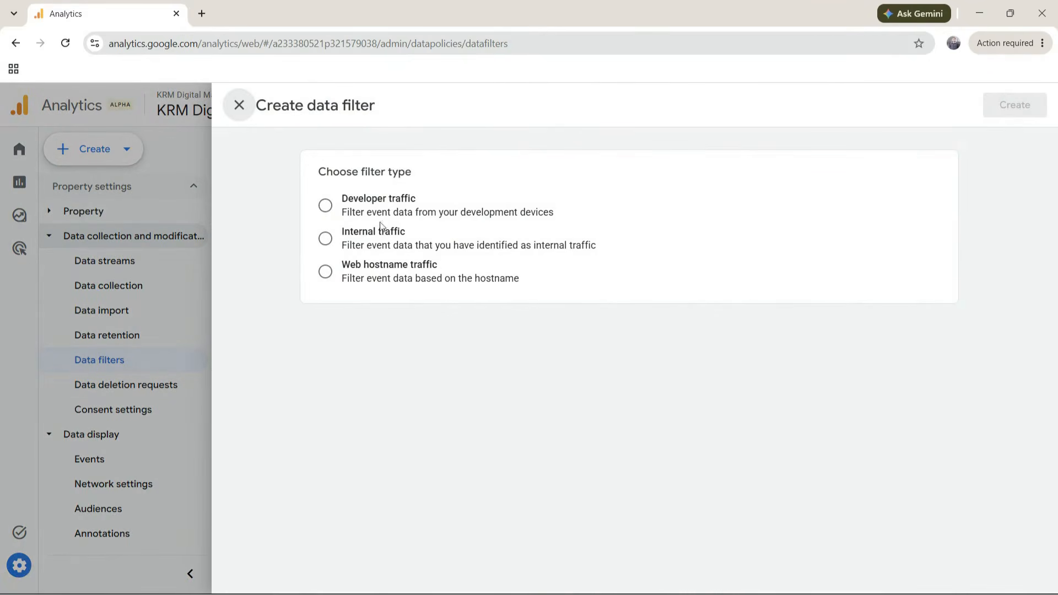
{"action": "left_click", "coordinate": [324, 243]}
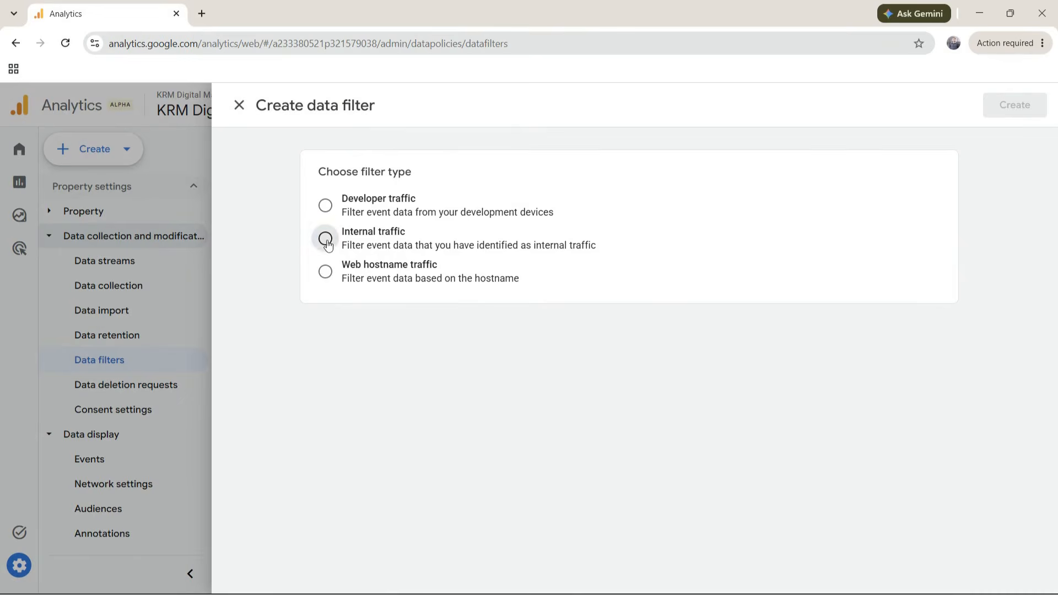
{"action": "scroll", "coordinate": [355, 298], "scroll_direction": "down", "scroll_amount": 3}
{"action": "scroll", "coordinate": [358, 325], "scroll_direction": "down", "scroll_amount": 2}
{"action": "scroll", "coordinate": [361, 347], "scroll_direction": "up", "scroll_amount": 3}
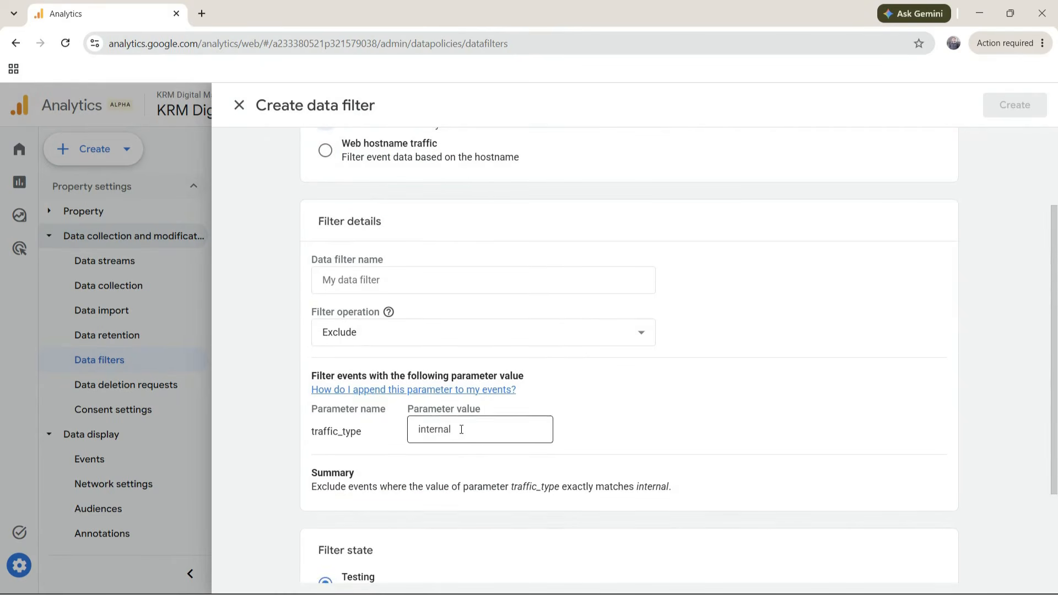
Step: Examine the new filter's traffic_type parameter value and its available filter operations
{"action": "left_click_drag", "start_coordinate": [351, 432], "coordinate": [324, 432]}
{"action": "left_click", "coordinate": [487, 435]}
{"action": "left_click_drag", "start_coordinate": [452, 432], "coordinate": [387, 437]}
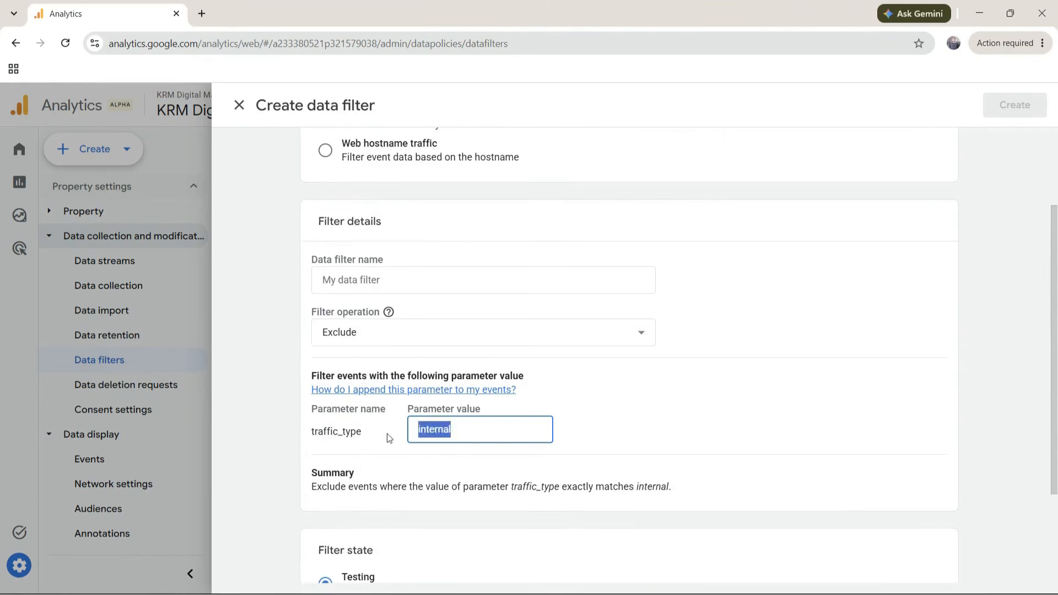
{"action": "left_click", "coordinate": [342, 433]}
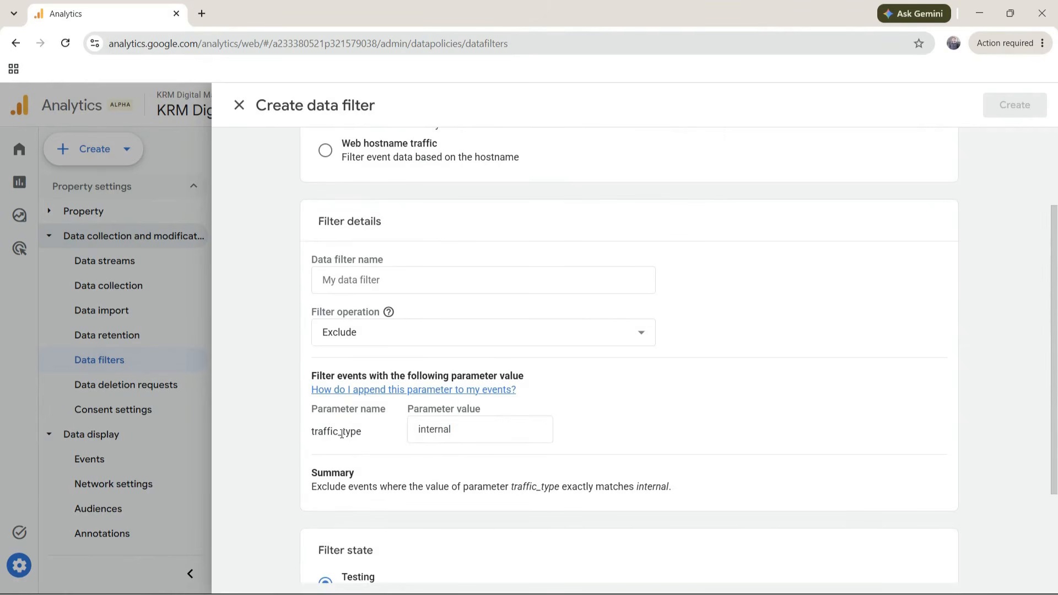
{"action": "left_click", "coordinate": [468, 430]}
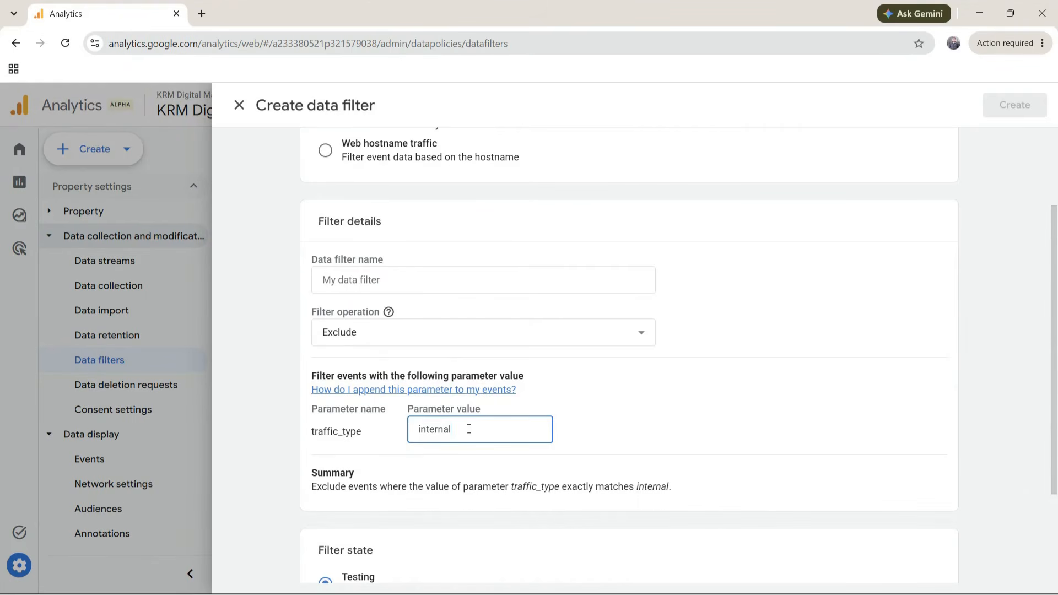
{"action": "left_click_drag", "start_coordinate": [469, 429], "coordinate": [410, 438]}
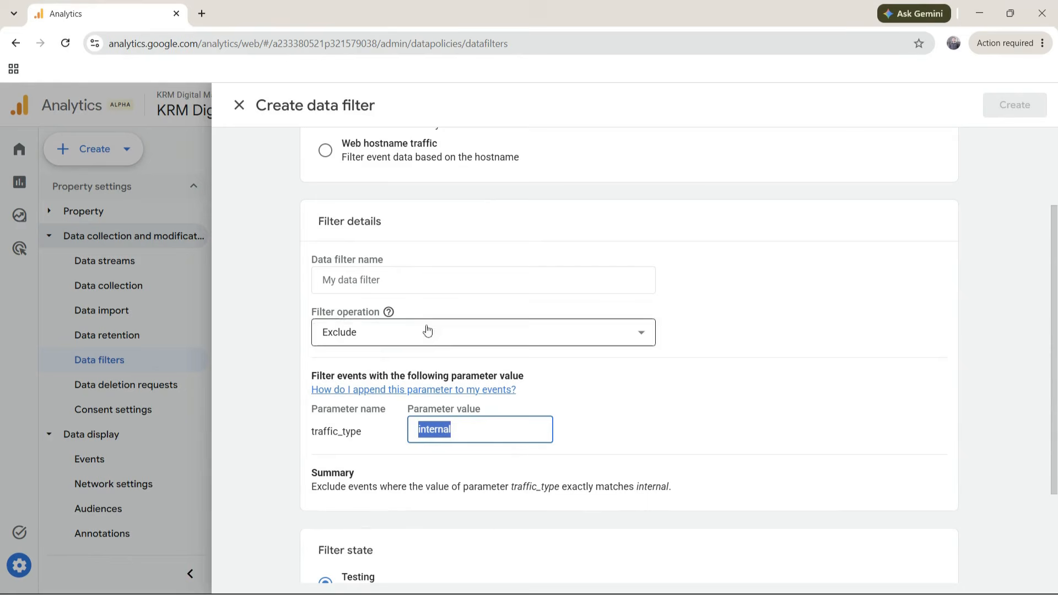
{"action": "left_click", "coordinate": [393, 335]}
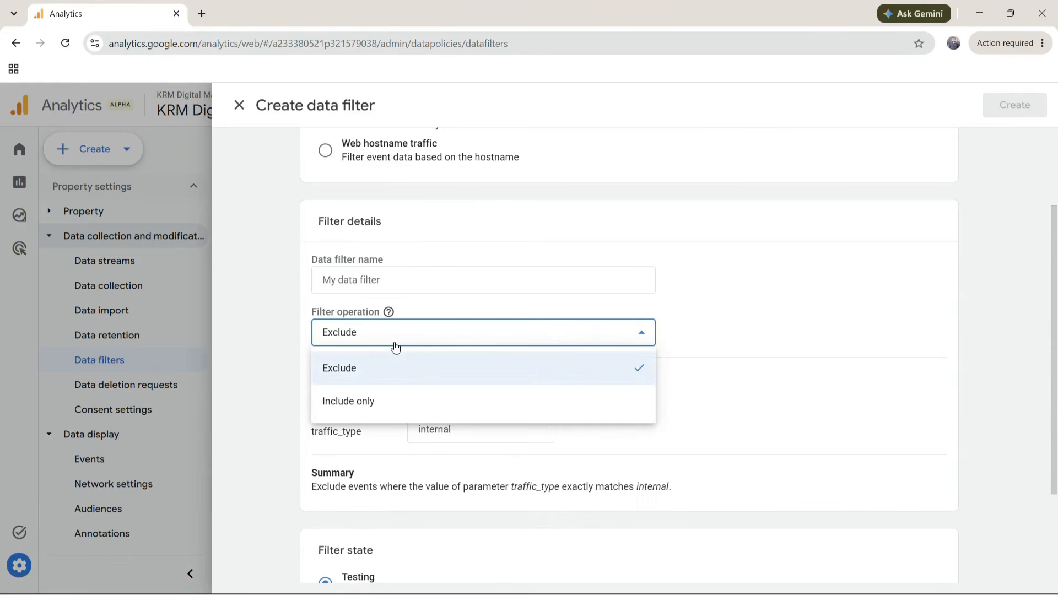
{"action": "left_click", "coordinate": [395, 346]}
Step: Name the data filter Internal Team Head Office
{"action": "left_click", "coordinate": [378, 275]}
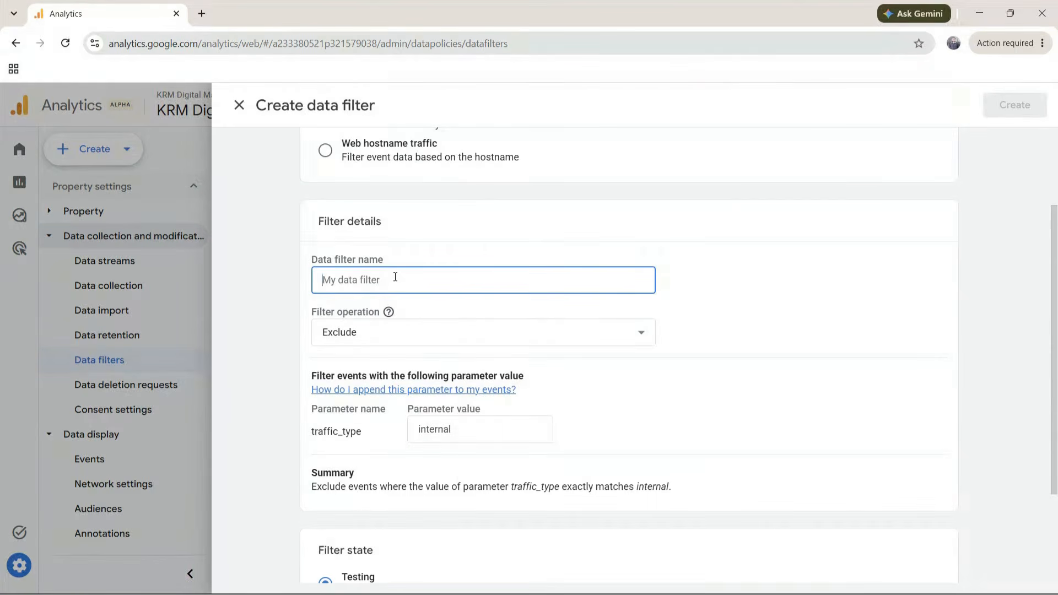
{"action": "type", "text": "Internal Te"}
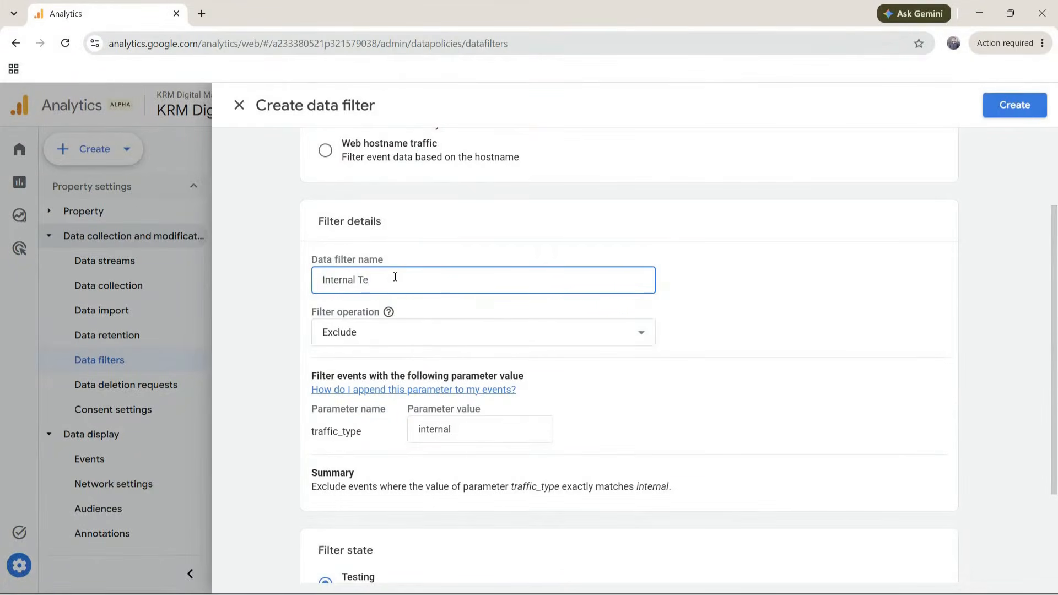
{"action": "type", "text": "am Head Office"}
Step: Read the help note on the filter operation and view the operation choices
{"action": "left_click", "coordinate": [388, 313]}
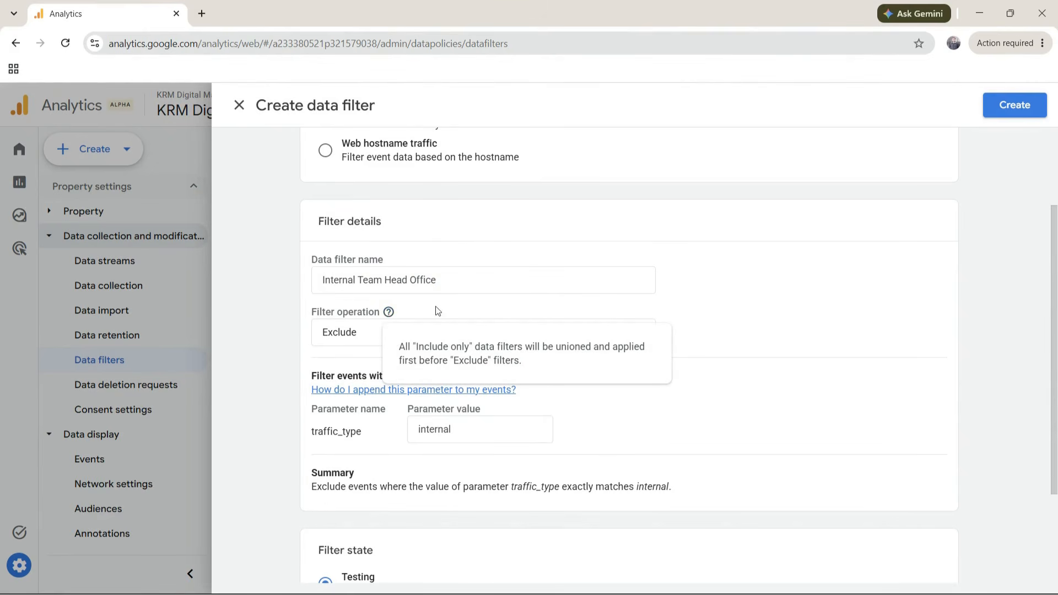
{"action": "left_click", "coordinate": [353, 339]}
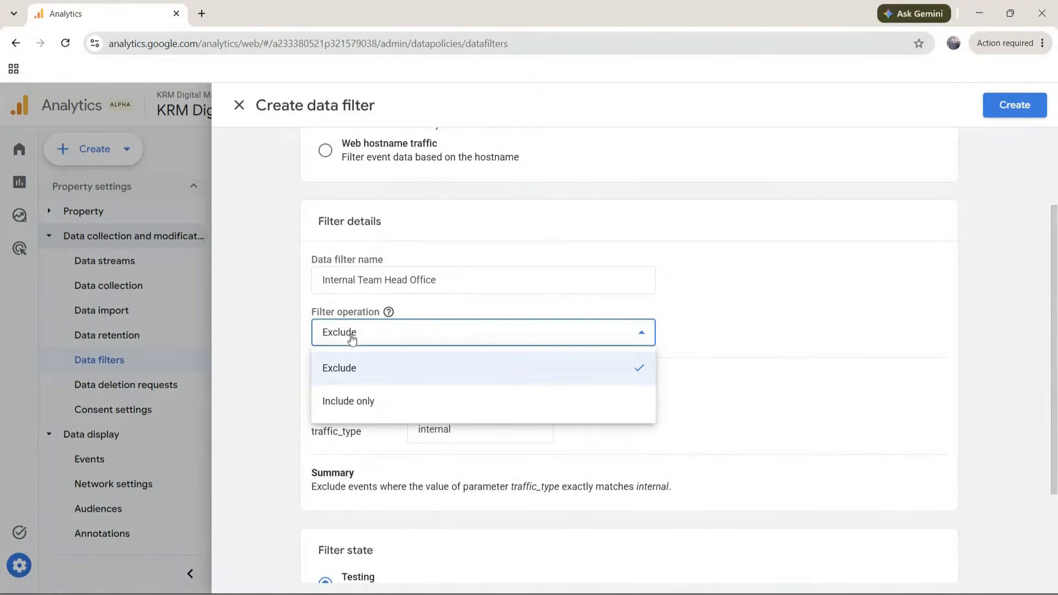
{"action": "left_click", "coordinate": [793, 315]}
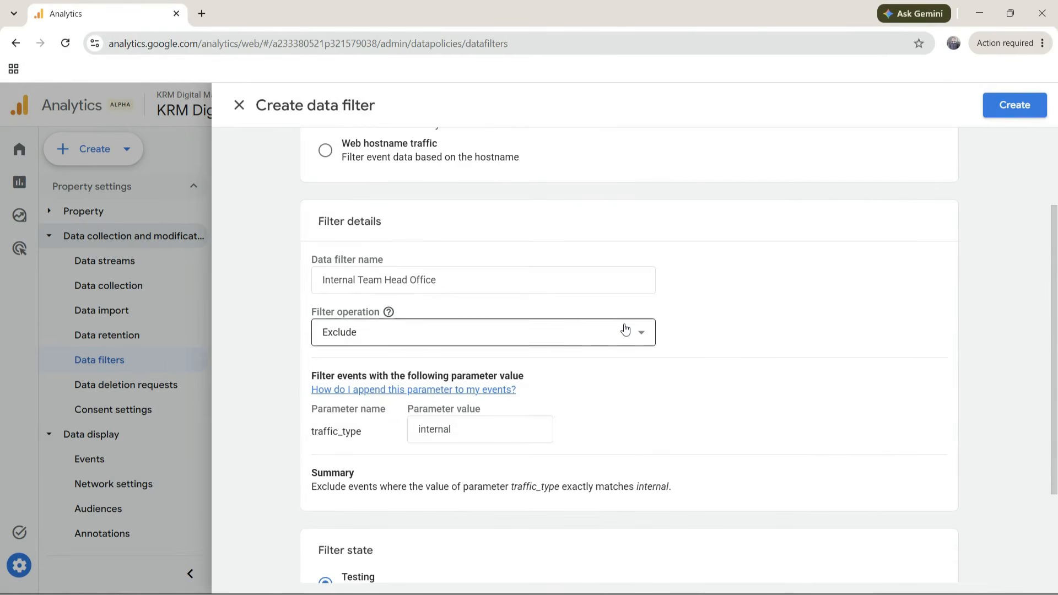
Step: Try the Include only filter operation, restore Exclude, and review the filter's summary sentence
{"action": "left_click", "coordinate": [583, 331]}
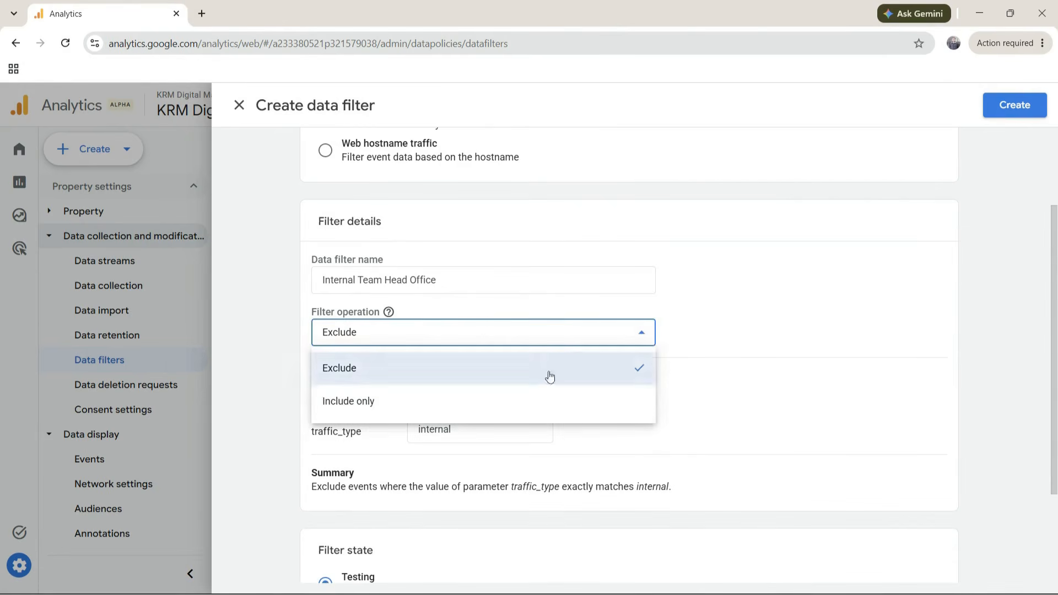
{"action": "left_click", "coordinate": [496, 403]}
{"action": "scroll", "coordinate": [469, 344], "scroll_direction": "down", "scroll_amount": 3}
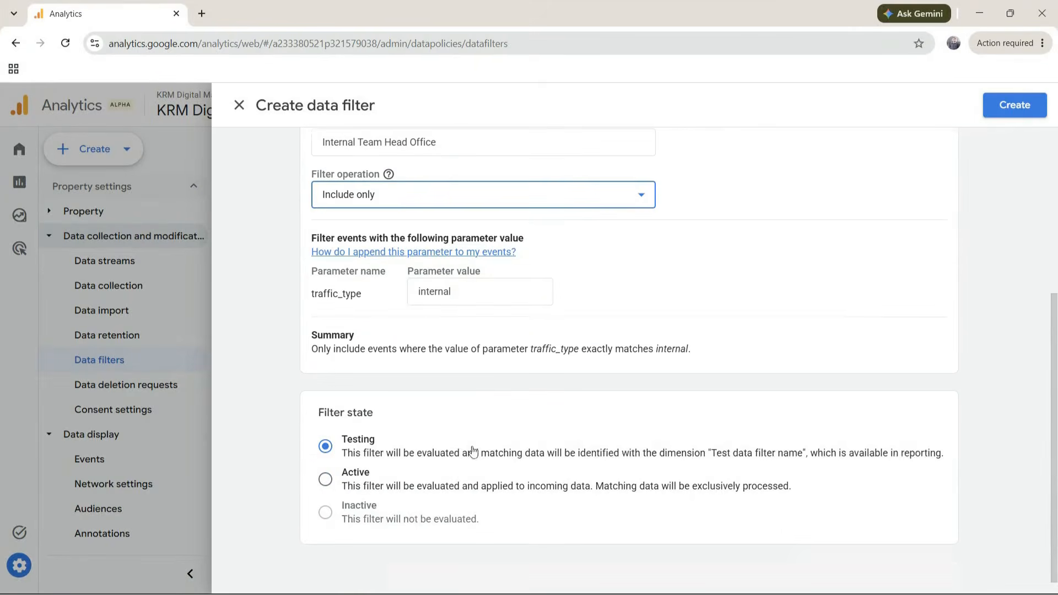
{"action": "left_click", "coordinate": [405, 199]}
{"action": "left_click", "coordinate": [402, 236]}
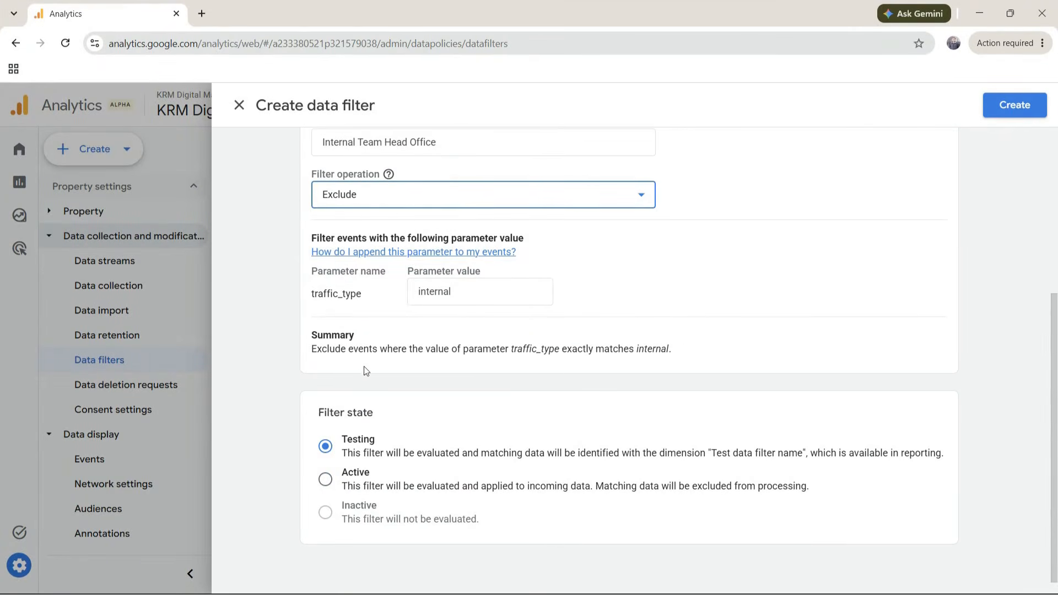
{"action": "left_click_drag", "start_coordinate": [423, 349], "coordinate": [682, 347]}
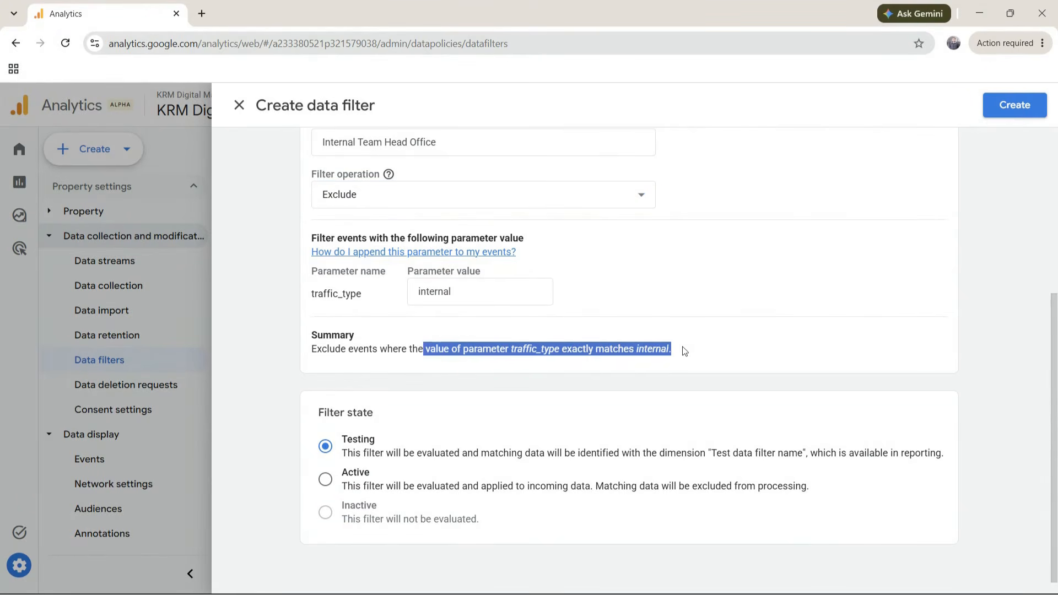
Step: Try the Active and Testing filter states, leave Active selected, and close the new data filter without creating it
{"action": "left_click", "coordinate": [704, 351]}
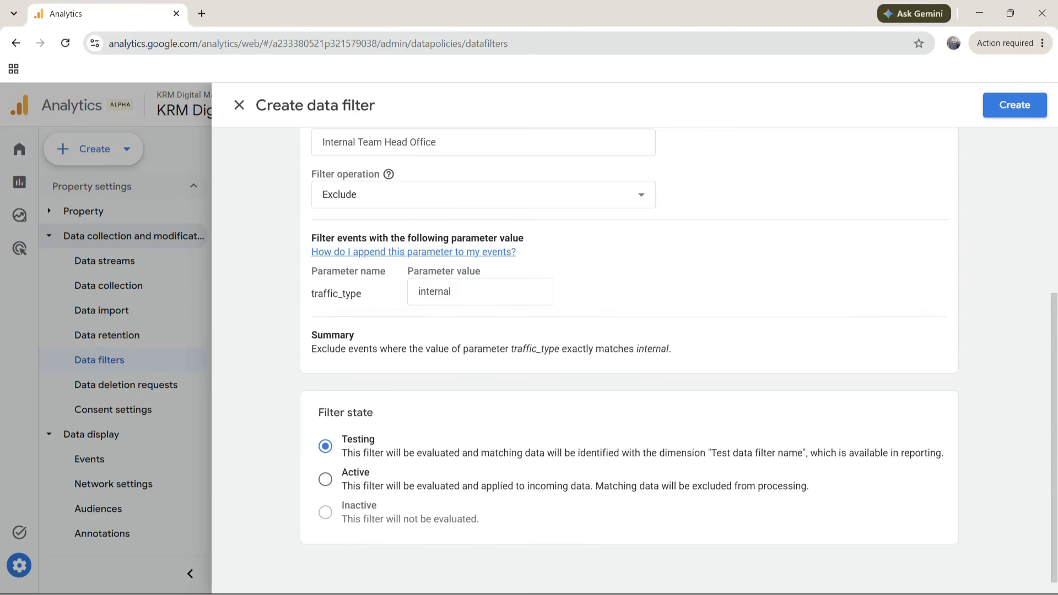
{"action": "left_click", "coordinate": [337, 485]}
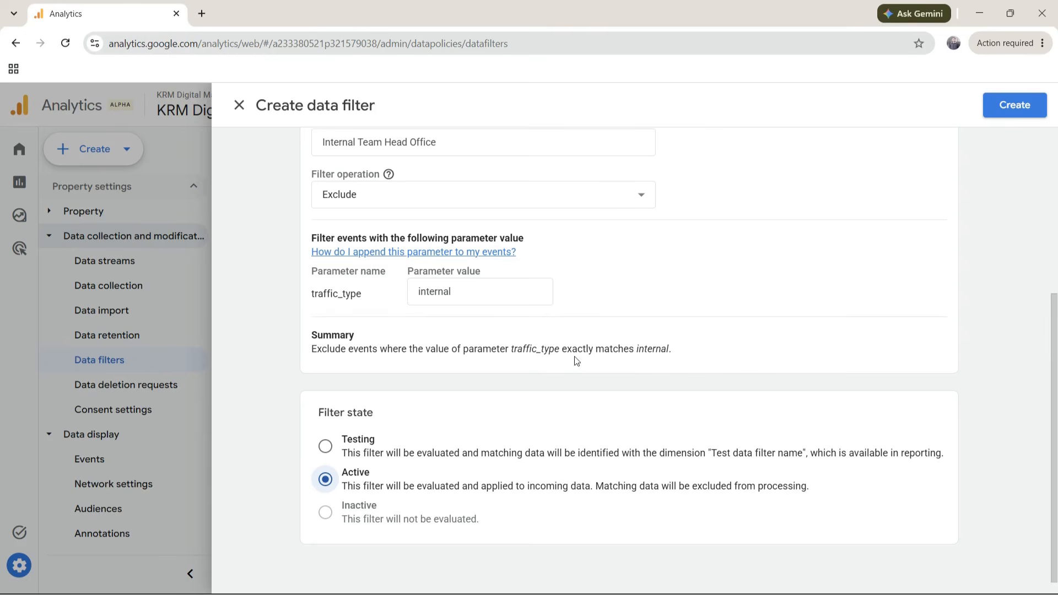
{"action": "left_click", "coordinate": [326, 446]}
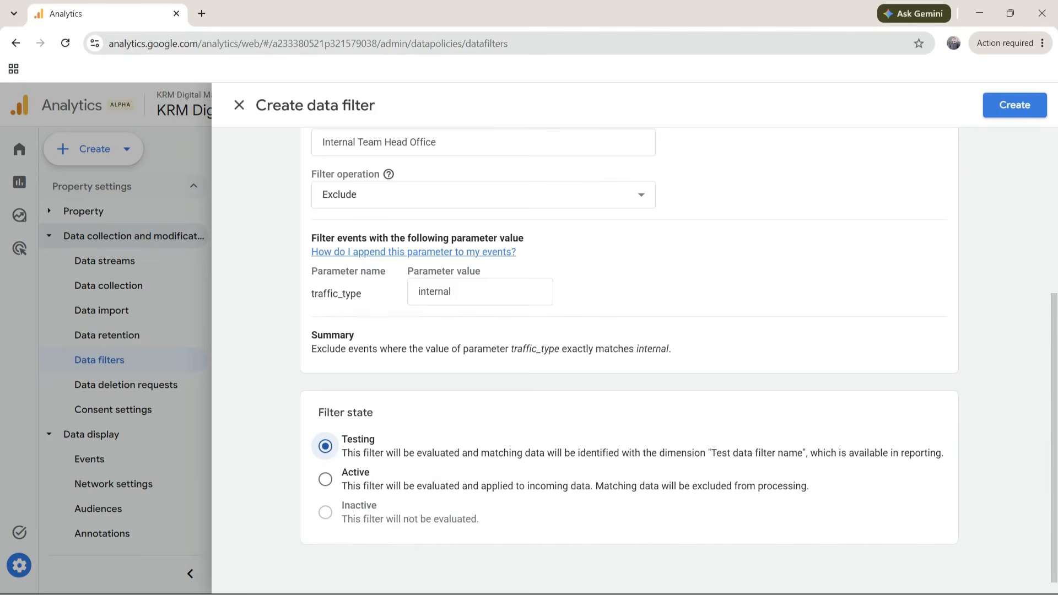
{"action": "left_click", "coordinate": [325, 479]}
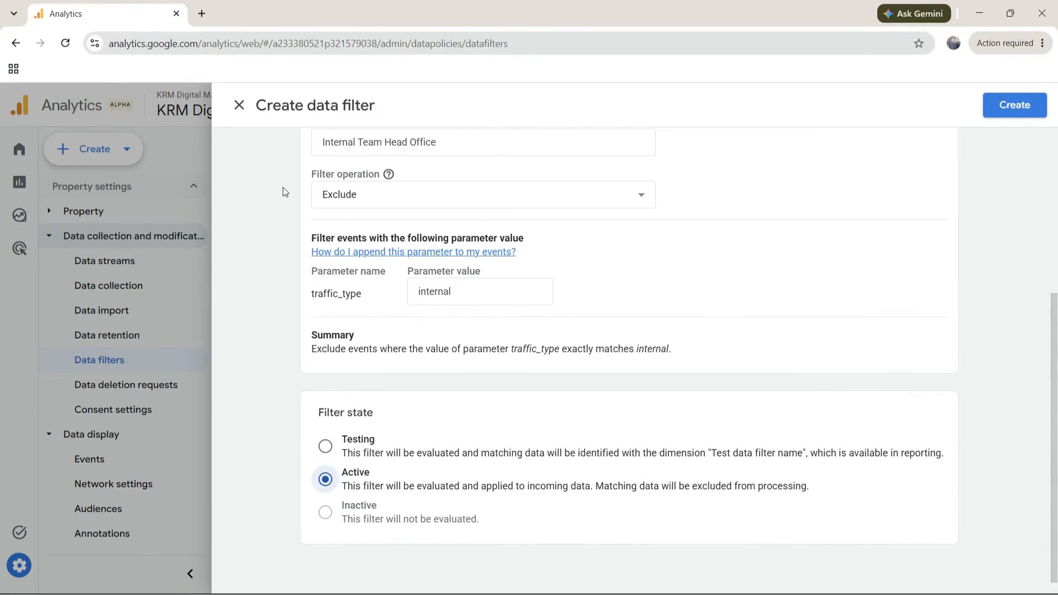
{"action": "left_click", "coordinate": [239, 105]}
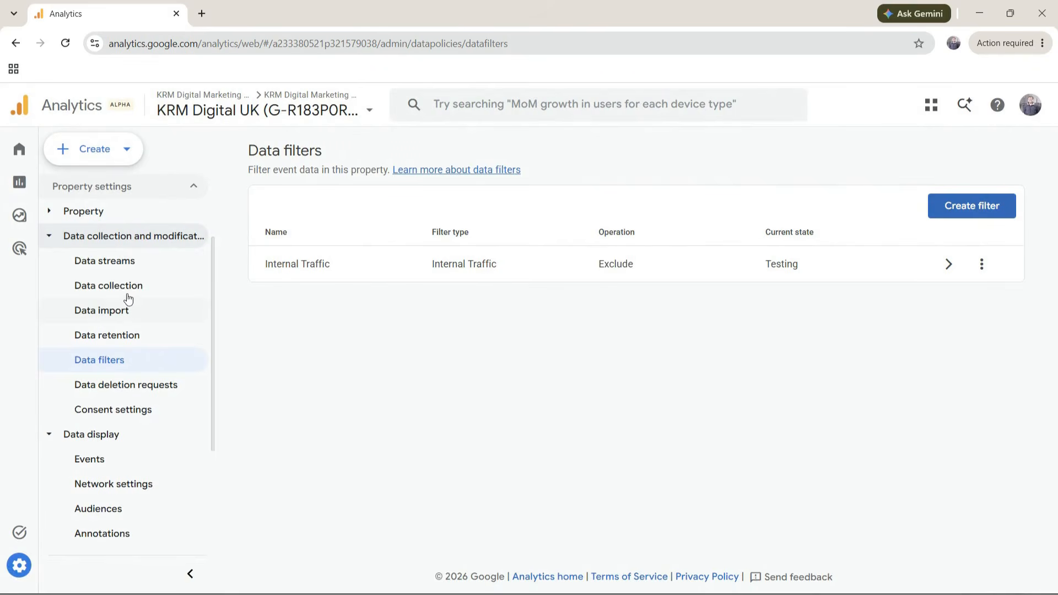
Step: Open the KRMDigital web stream's Google tag settings and view its defined internal traffic rules
{"action": "left_click", "coordinate": [127, 270]}
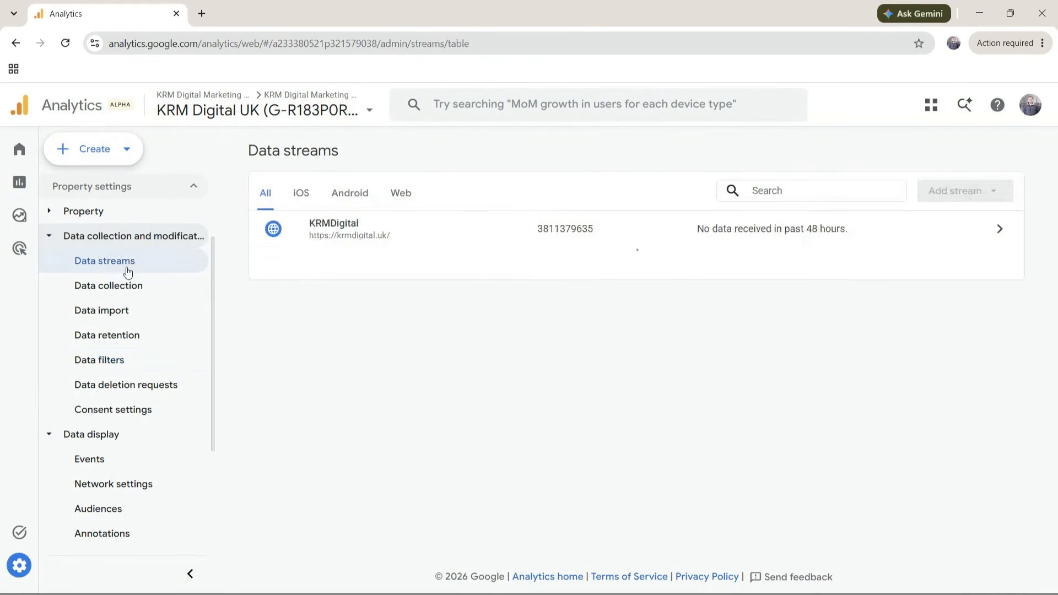
{"action": "left_click", "coordinate": [361, 245]}
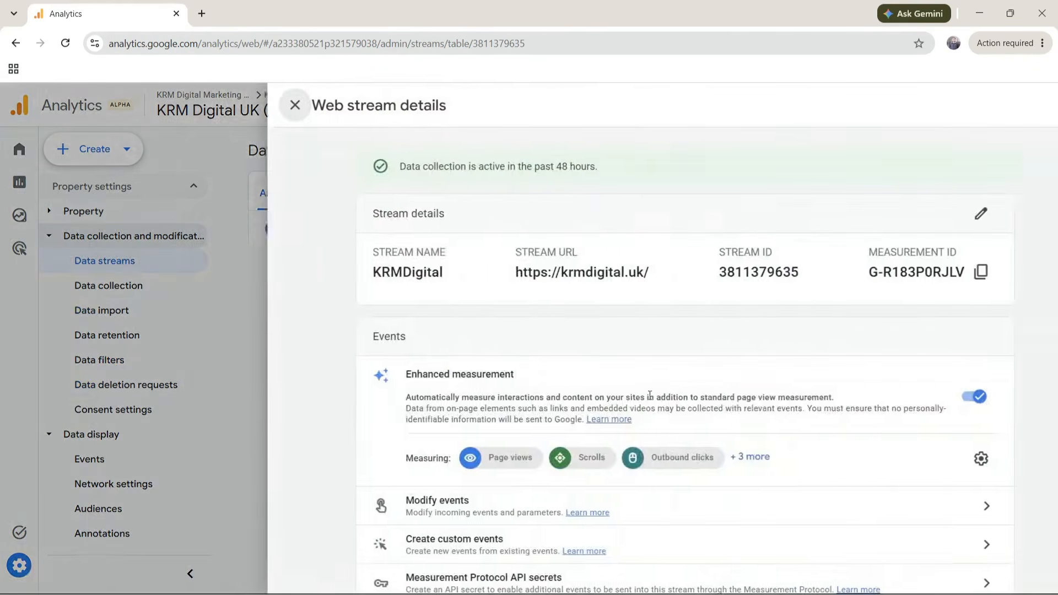
{"action": "scroll", "coordinate": [663, 419], "scroll_direction": "down", "scroll_amount": 5}
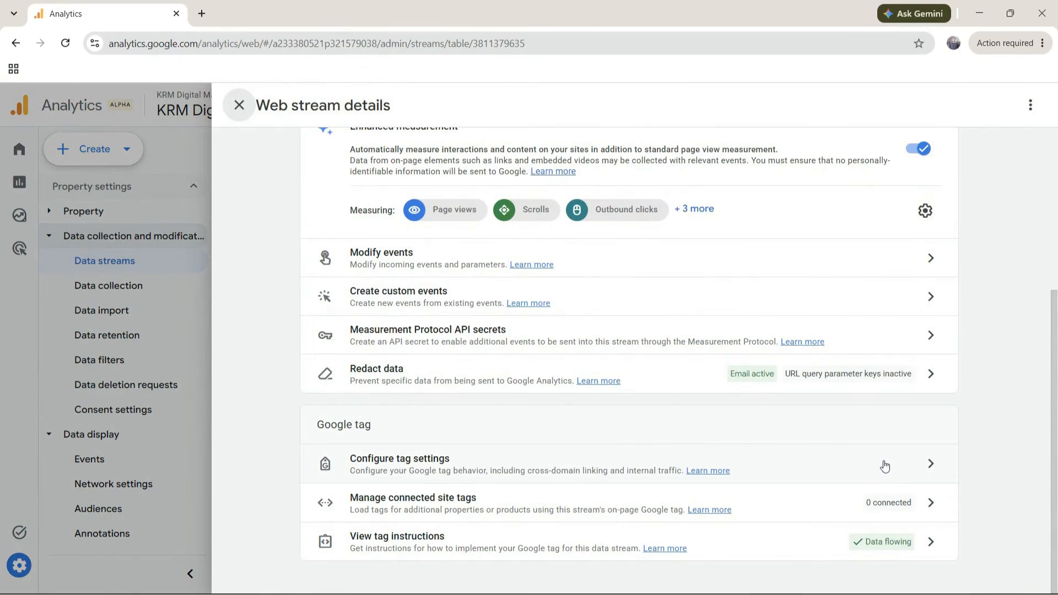
{"action": "left_click", "coordinate": [923, 466]}
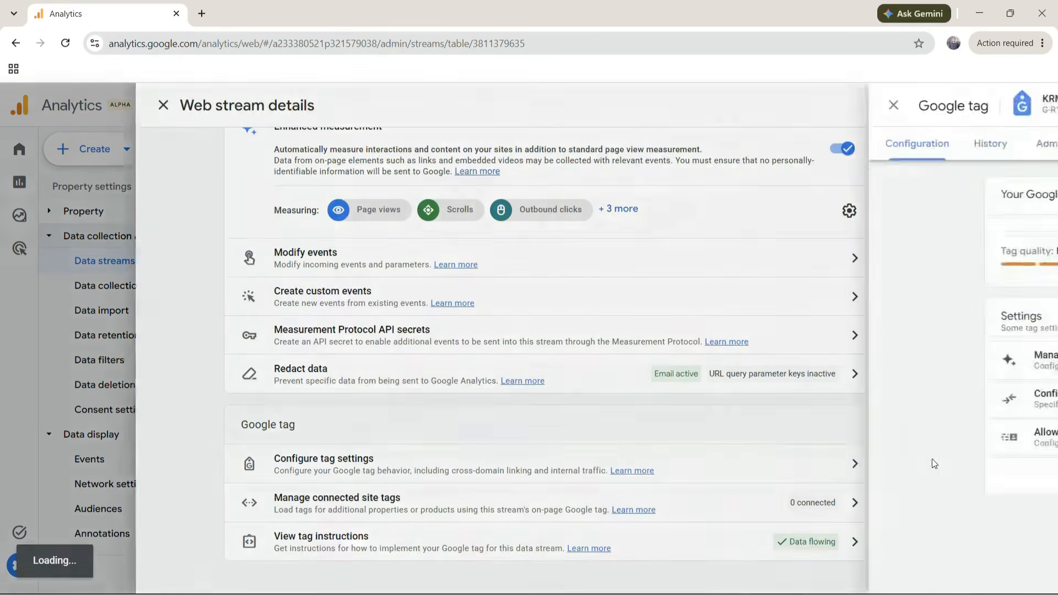
{"action": "scroll", "coordinate": [634, 496], "scroll_direction": "down", "scroll_amount": 2}
{"action": "left_click", "coordinate": [586, 569]}
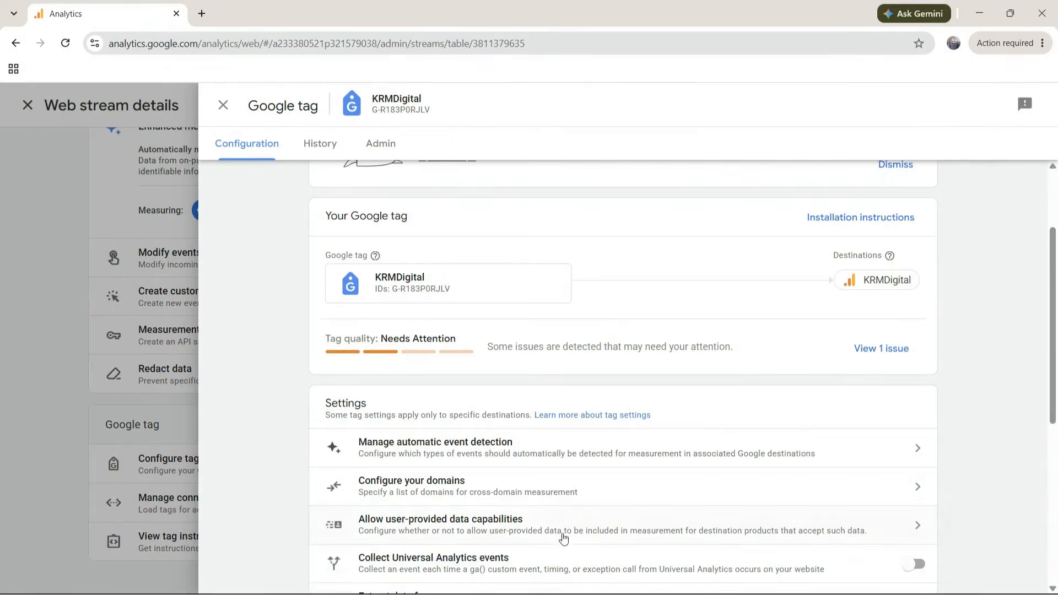
{"action": "scroll", "coordinate": [563, 538], "scroll_direction": "down", "scroll_amount": 5}
{"action": "left_click", "coordinate": [448, 371]}
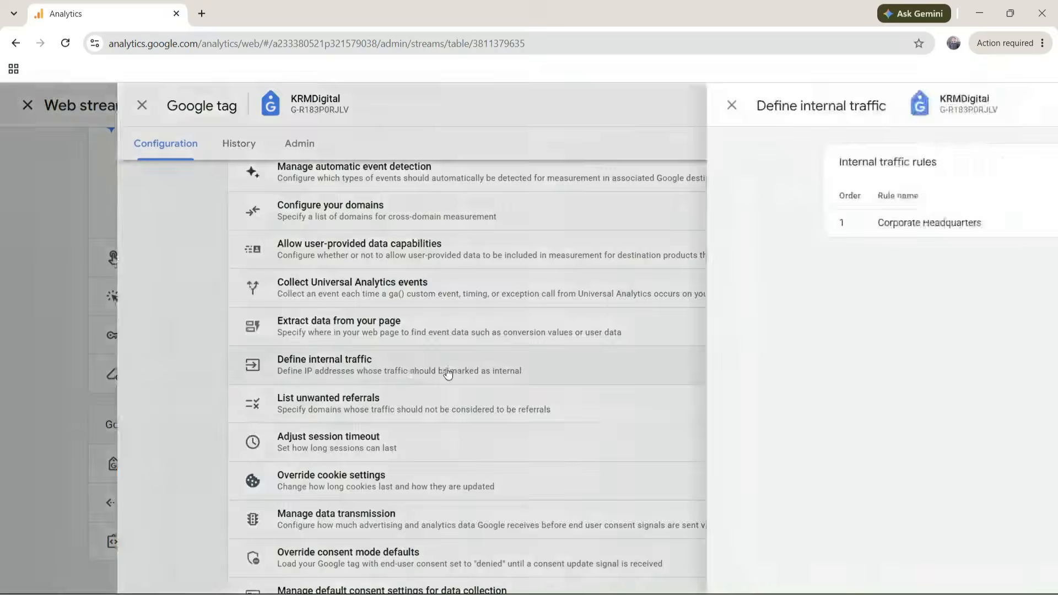
Step: Close the internal traffic, Google tag and web stream details, and return to the property's data filters
{"action": "left_click", "coordinate": [224, 105]}
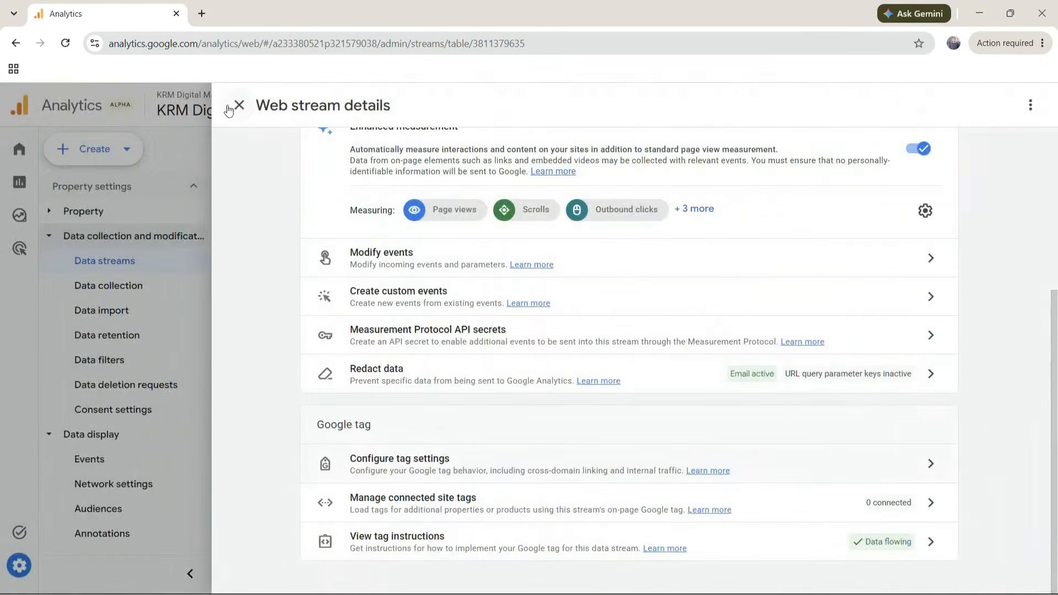
{"action": "left_click", "coordinate": [229, 107]}
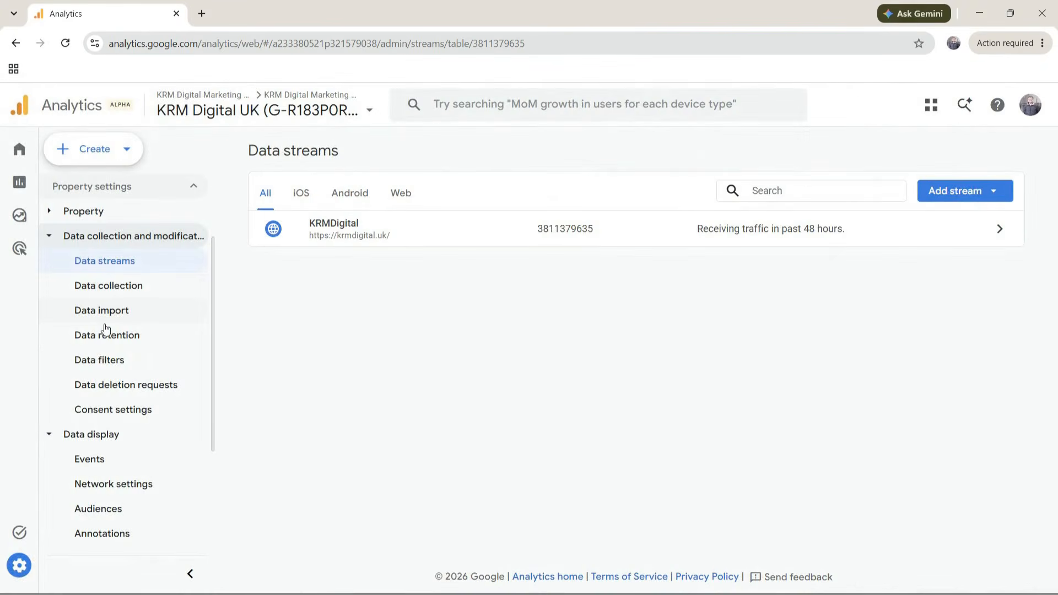
{"action": "left_click", "coordinate": [99, 362]}
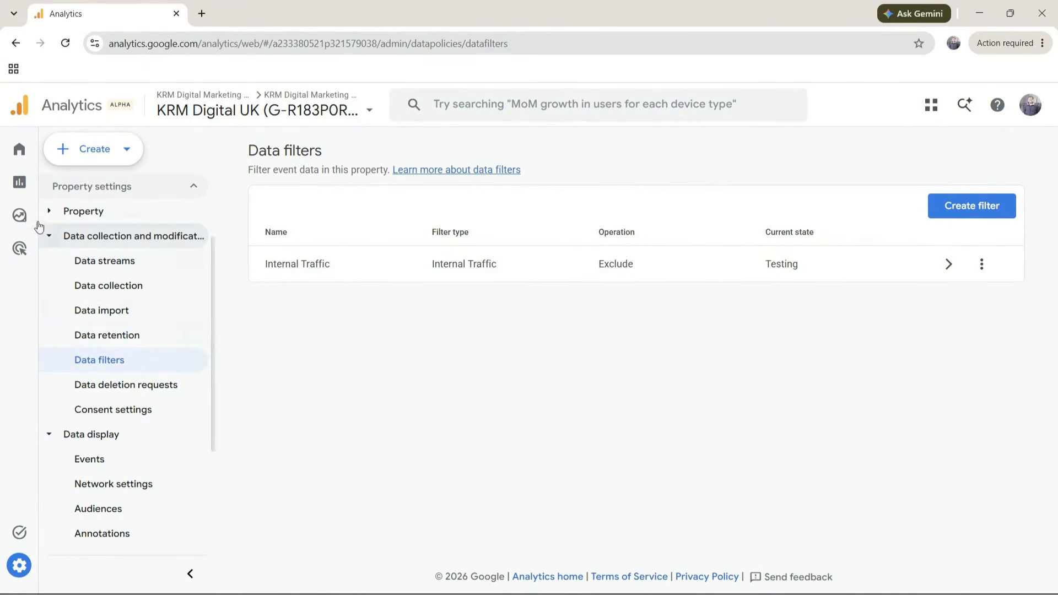
Step: In the Traffic acquisition report, start a filter on the Test data filter name dimension with match type exactly matches
{"action": "left_click", "coordinate": [22, 182]}
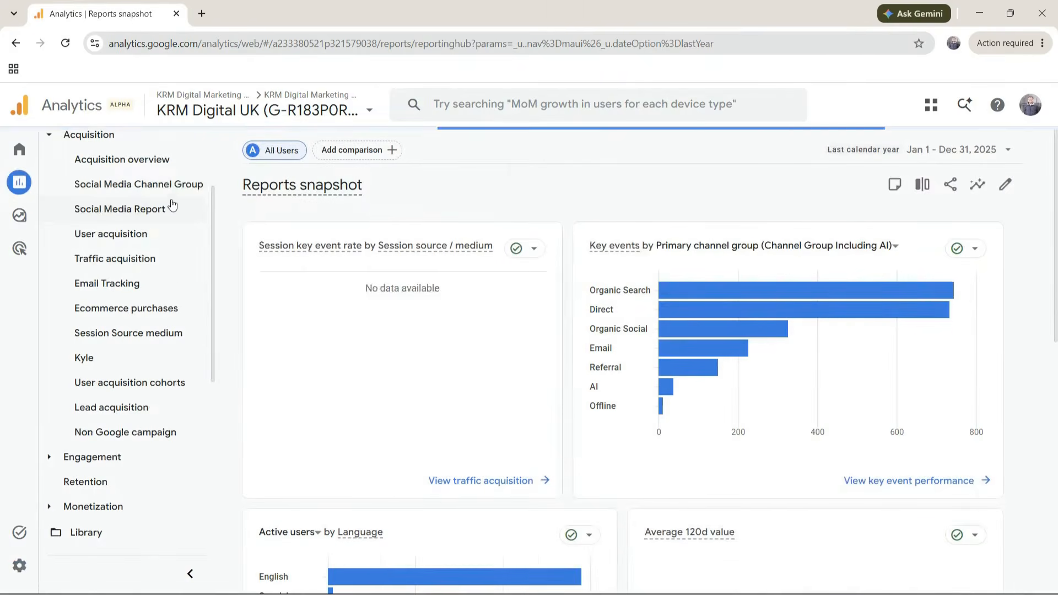
{"action": "left_click", "coordinate": [110, 259]}
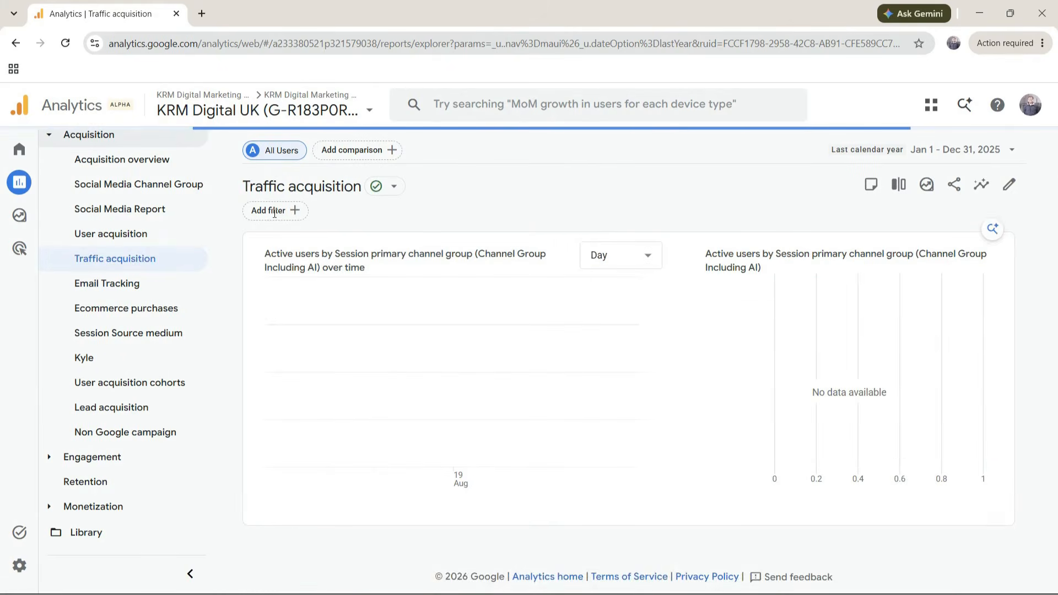
{"action": "left_click", "coordinate": [274, 212]}
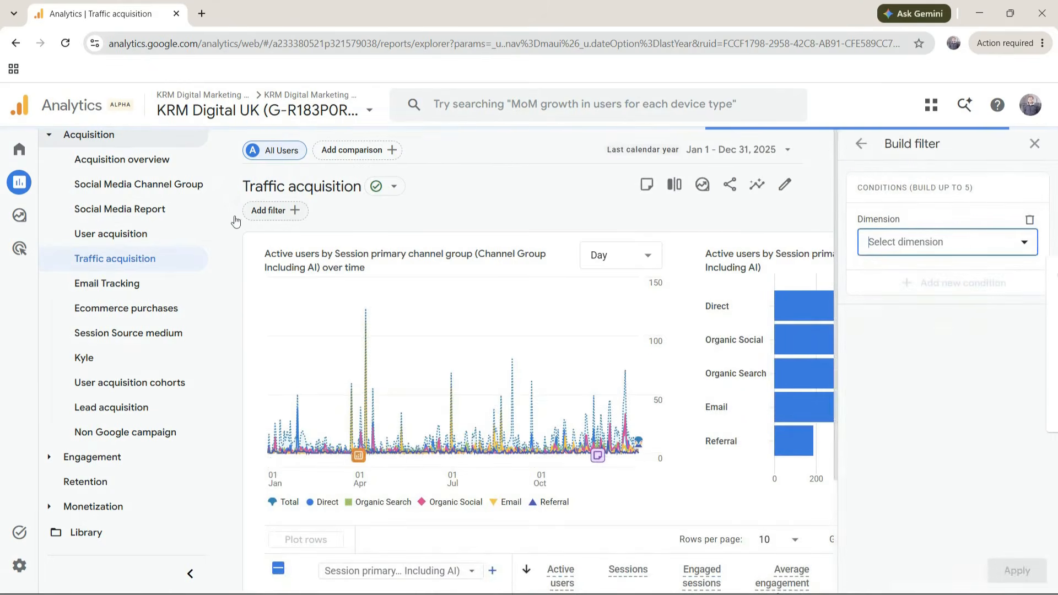
{"action": "left_click", "coordinate": [960, 245]}
{"action": "type", "text": "test"}
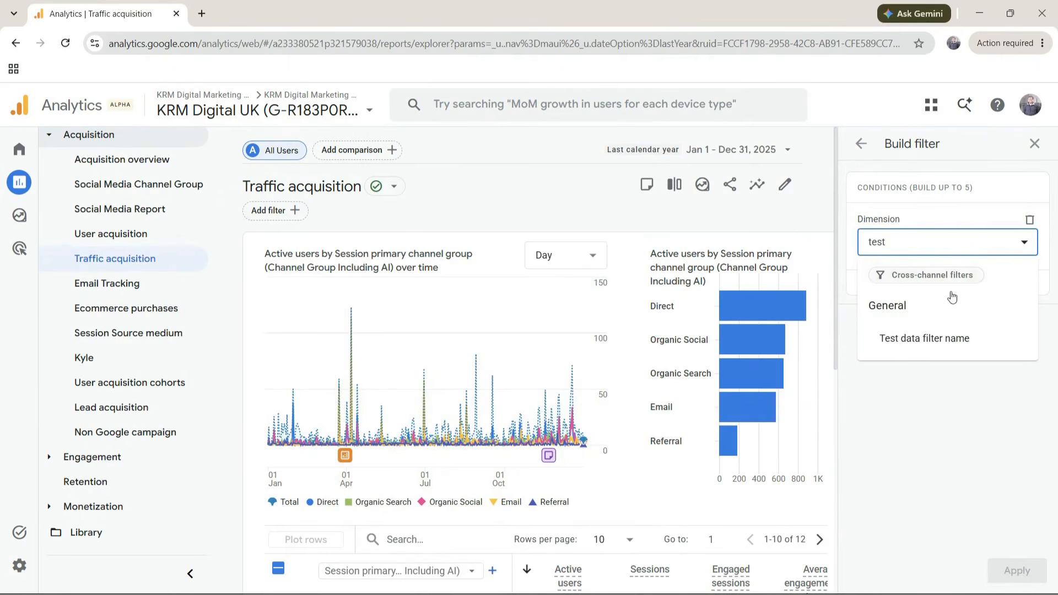
{"action": "left_click", "coordinate": [931, 338]}
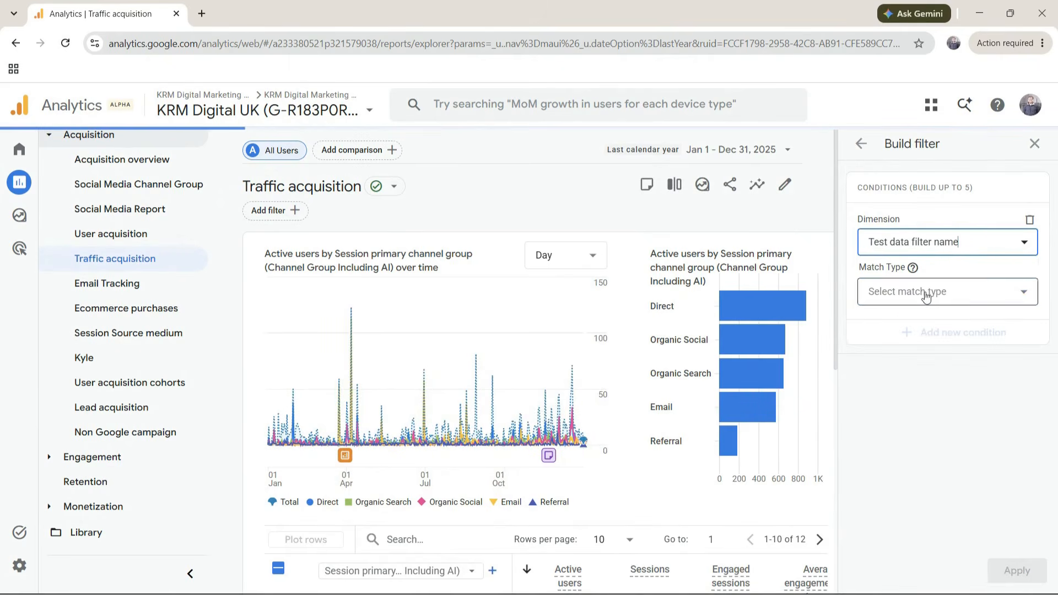
{"action": "left_click", "coordinate": [932, 290]}
{"action": "left_click", "coordinate": [931, 325]}
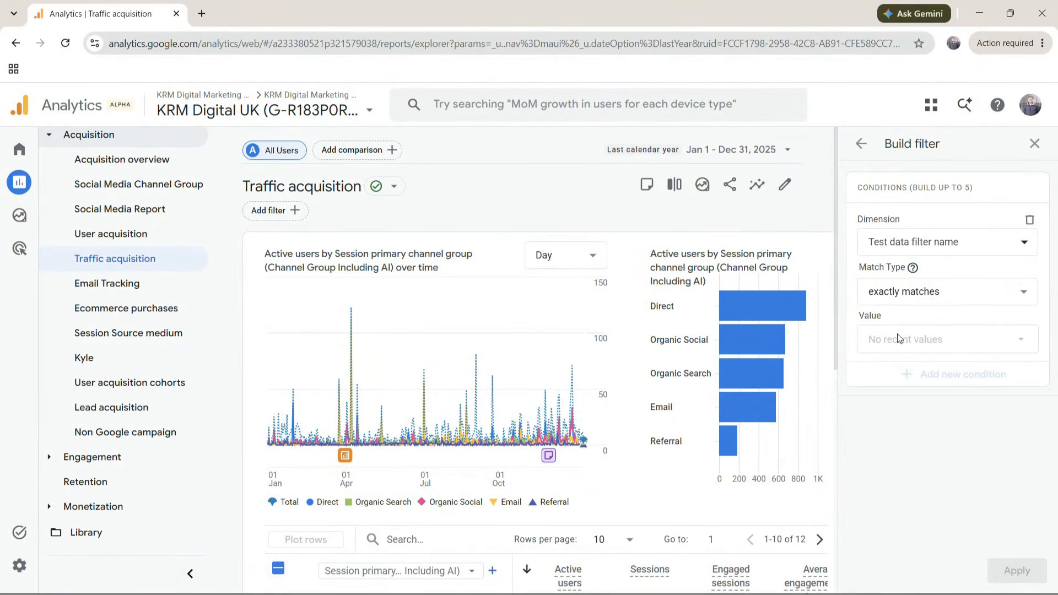
{"action": "scroll", "coordinate": [385, 408], "scroll_direction": "down", "scroll_amount": 5}
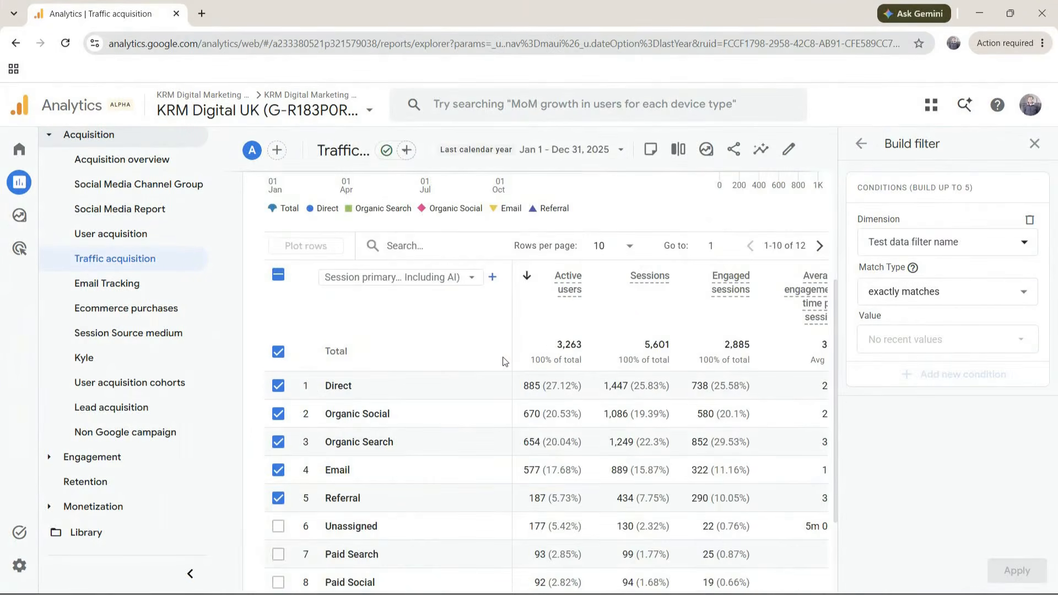
{"action": "scroll", "coordinate": [504, 361], "scroll_direction": "down", "scroll_amount": 3}
{"action": "scroll", "coordinate": [504, 362], "scroll_direction": "up", "scroll_amount": 10}
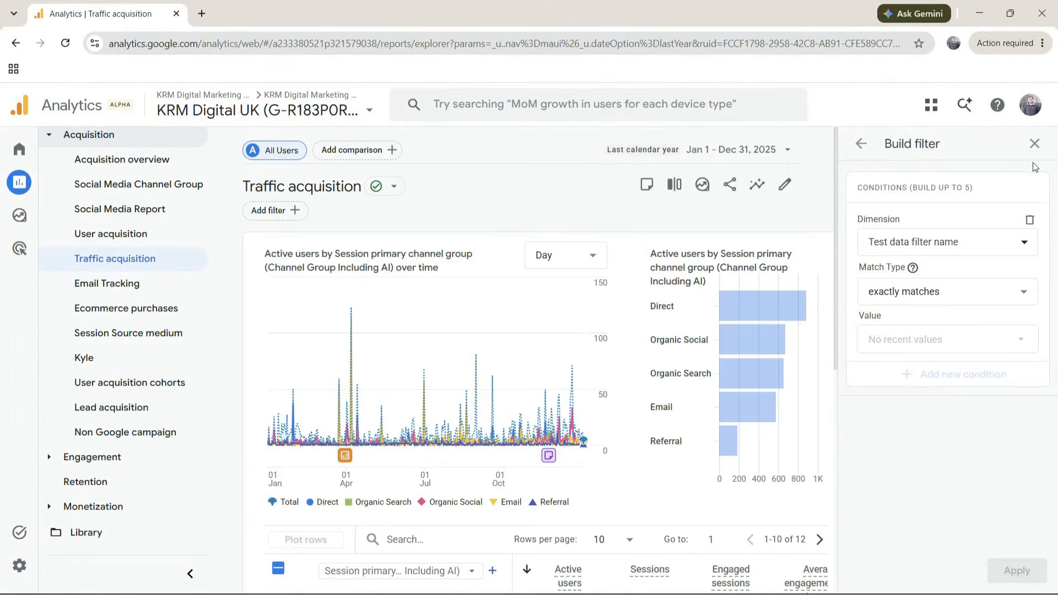